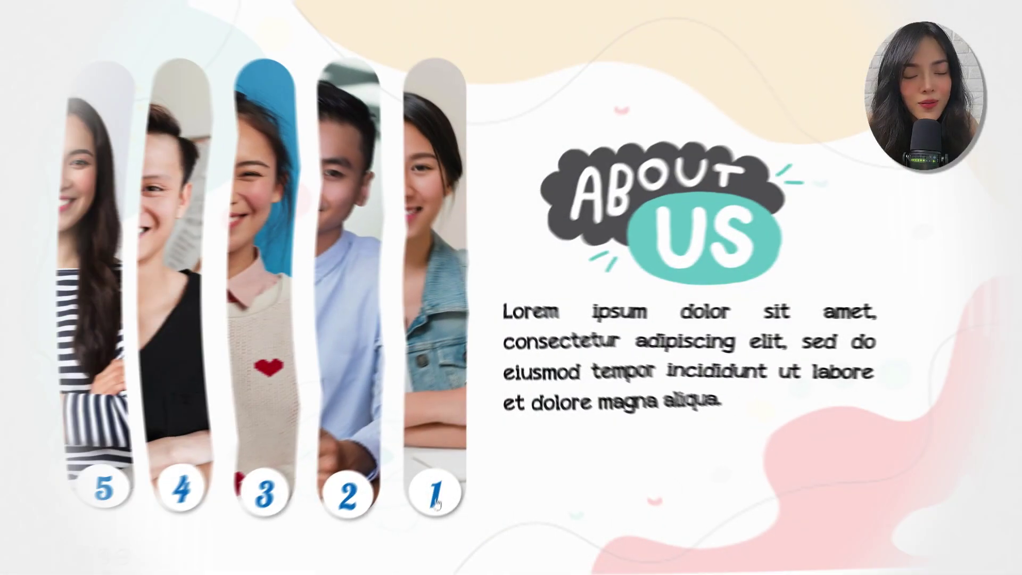
Expand photos 1, 3, 4 and 5 on the About Us demo slide.
click(437, 504)
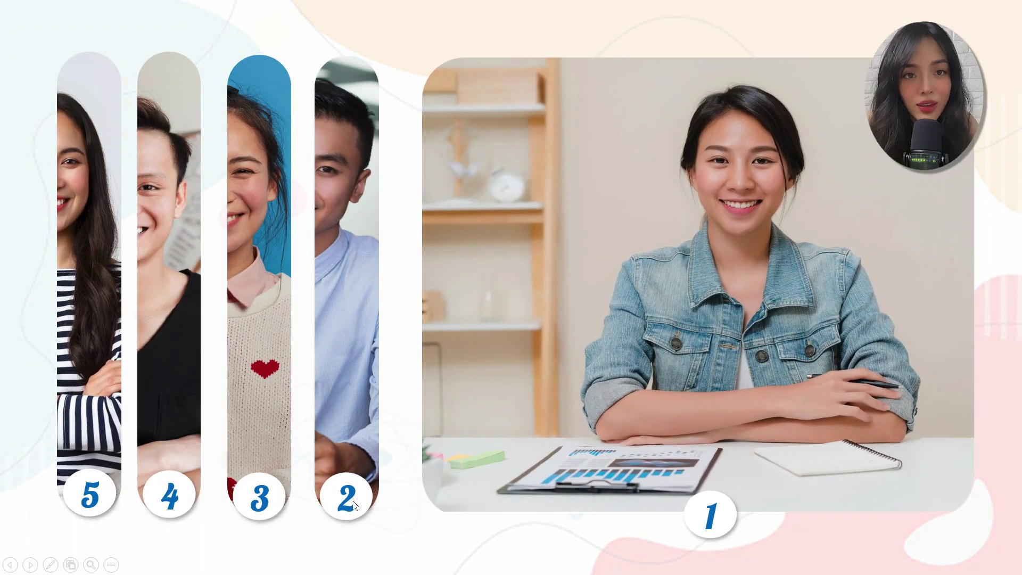
click(262, 512)
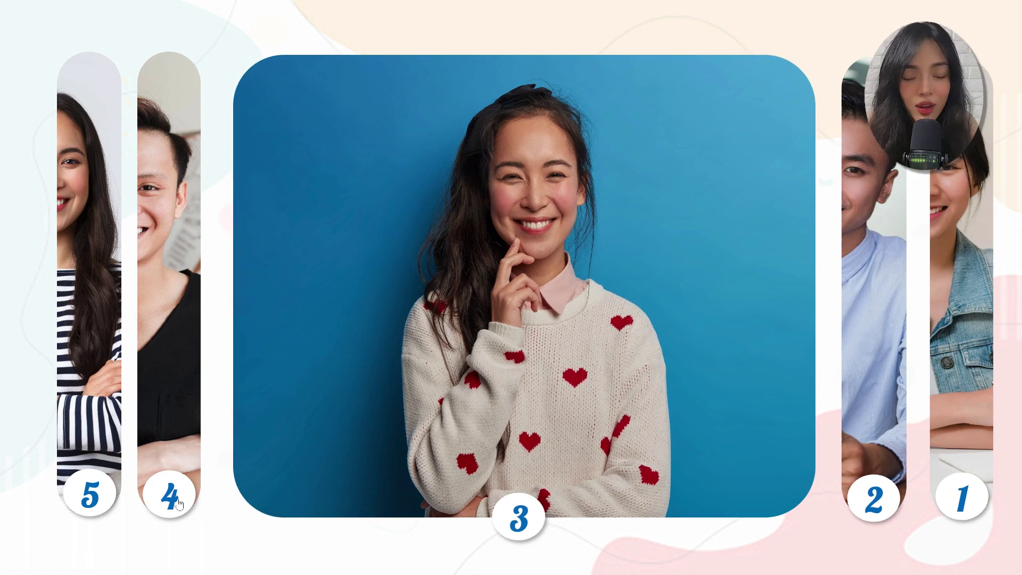
click(179, 506)
click(257, 543)
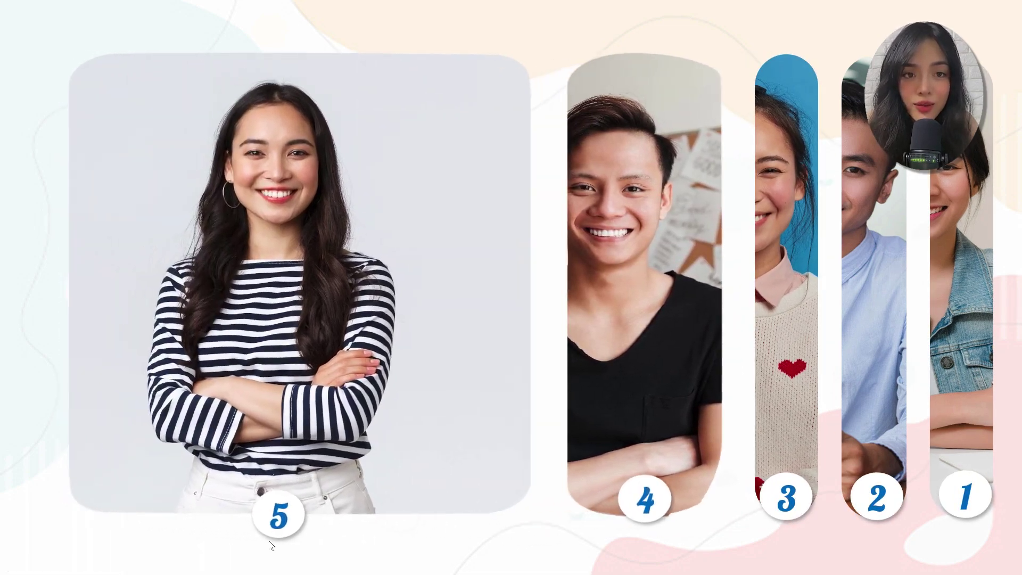
click(257, 544)
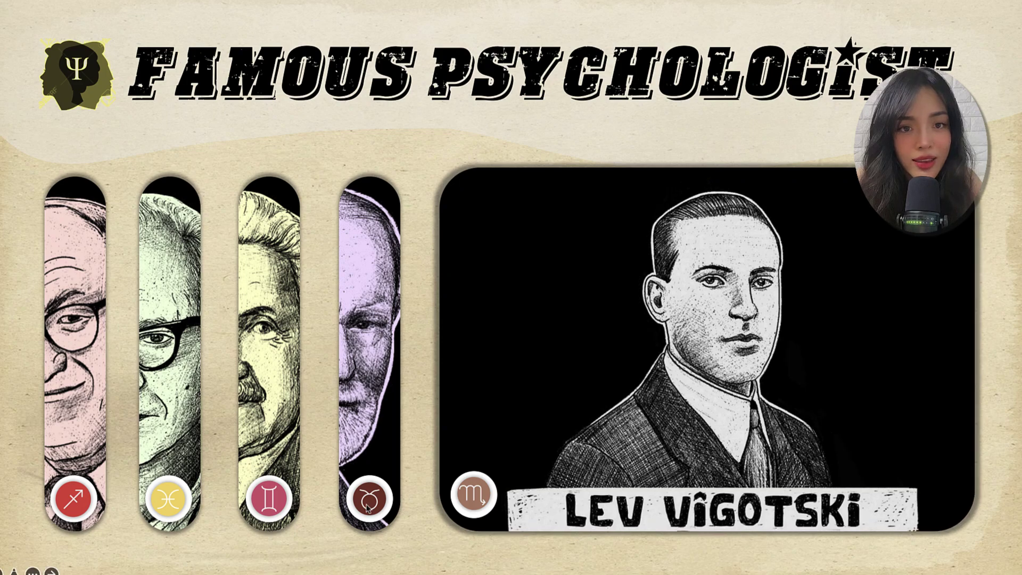
Expand the Sigmund Freud and psychologist cards, then the Title, pin and Conclusion cards.
click(368, 500)
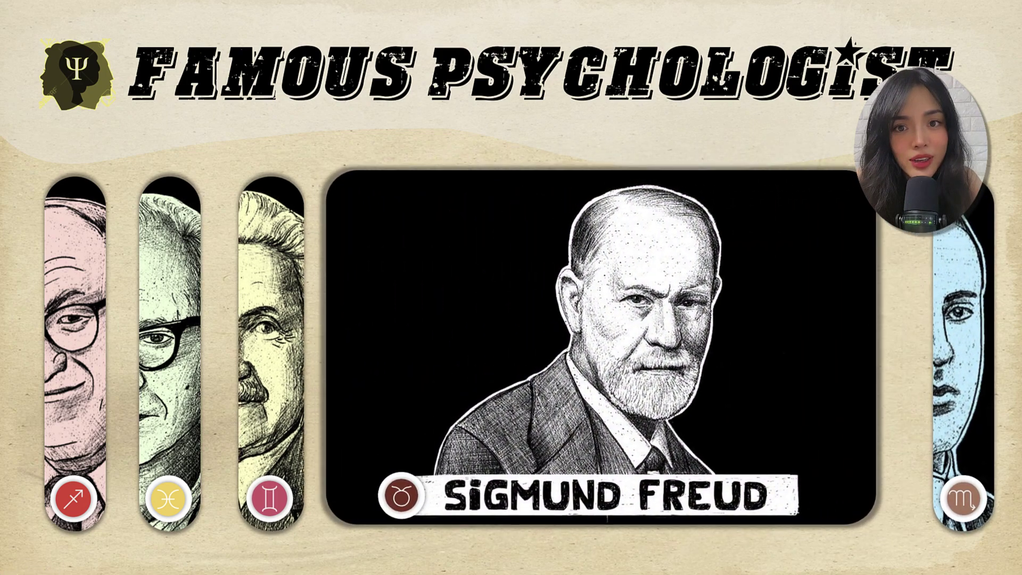
click(256, 492)
click(520, 419)
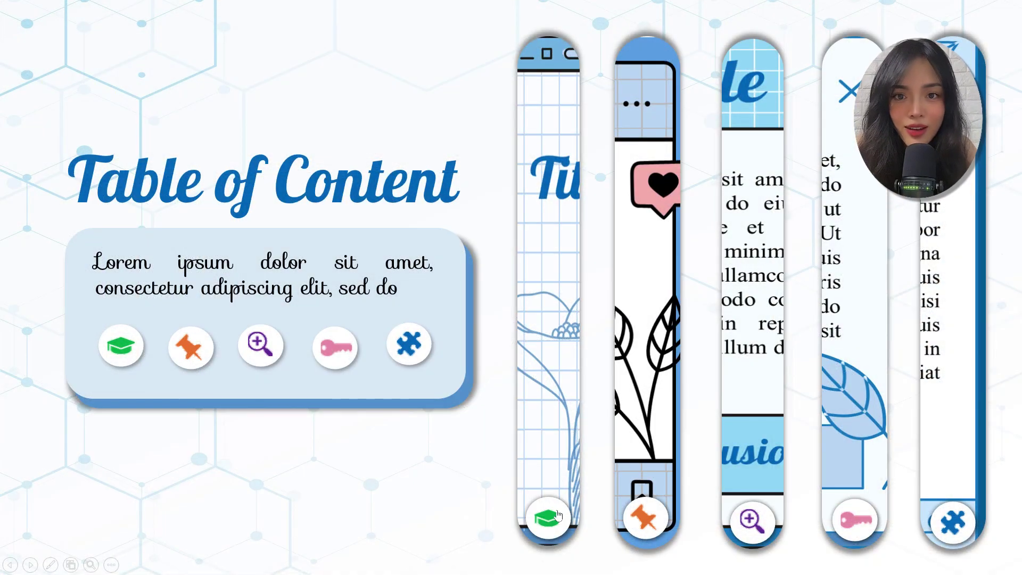
click(558, 515)
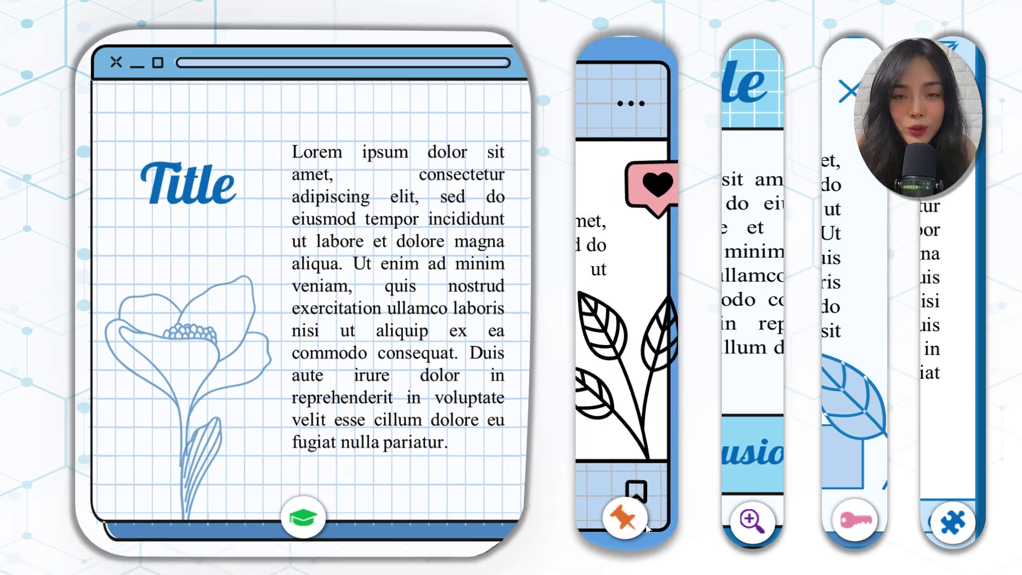
click(645, 525)
click(758, 523)
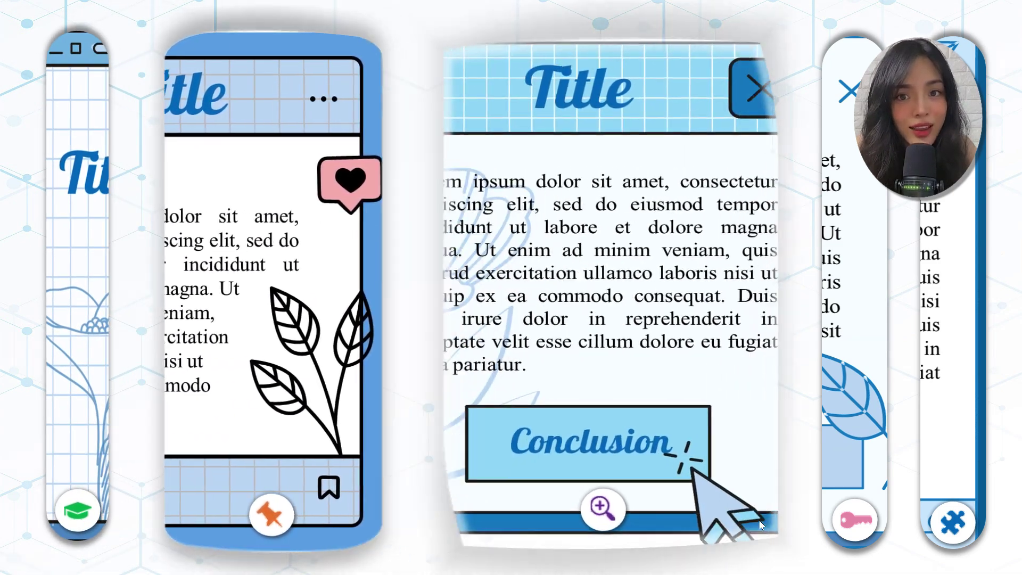
click(761, 524)
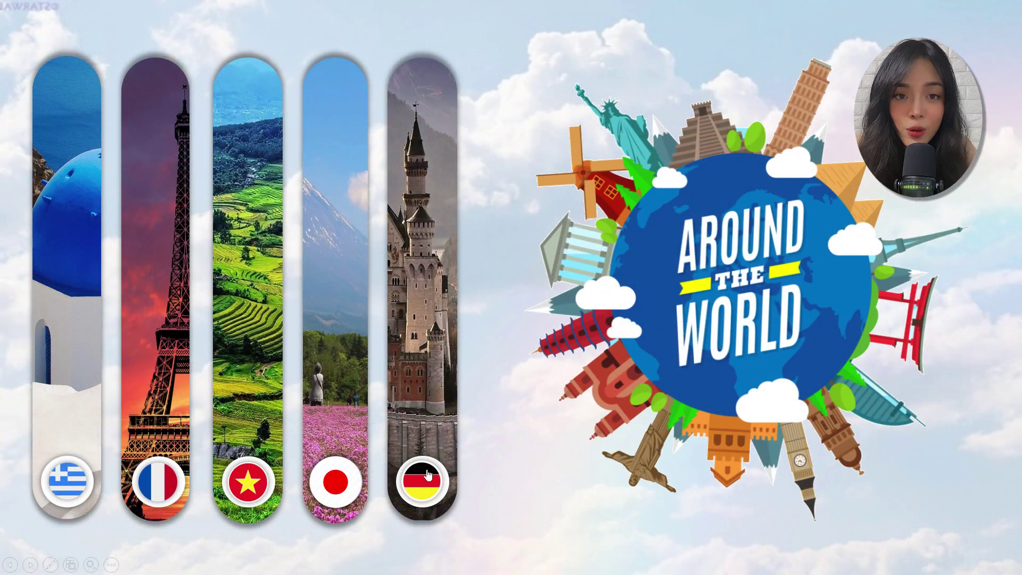
Expand the Germany, Japan and Vietnam photos on the Around the World slide.
click(427, 473)
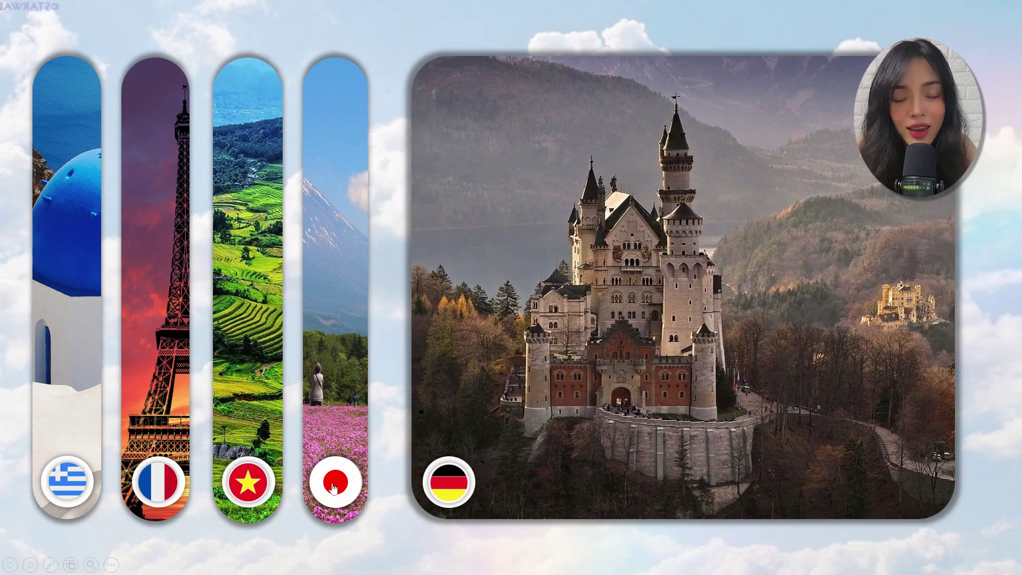
click(341, 487)
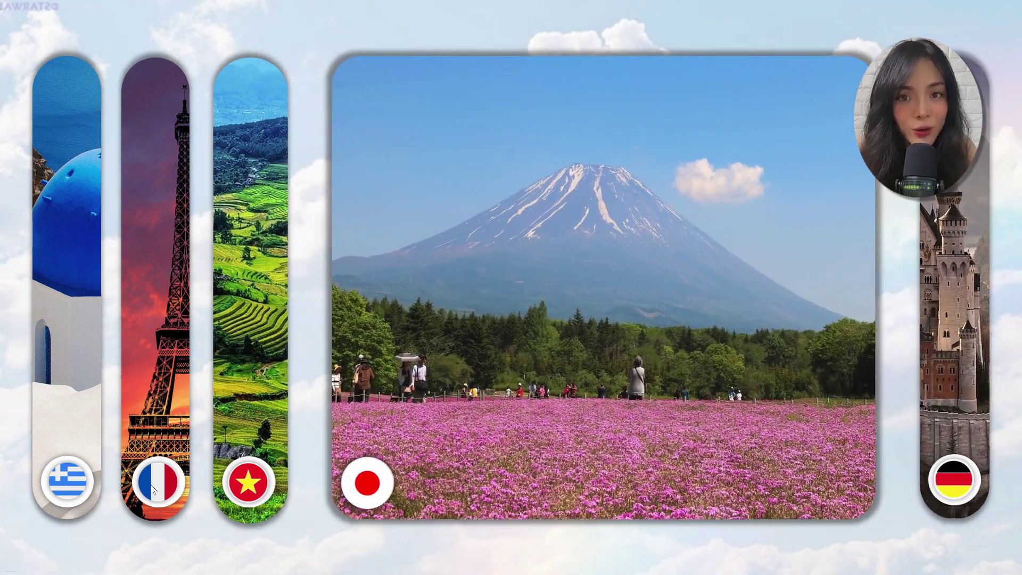
click(248, 481)
click(158, 485)
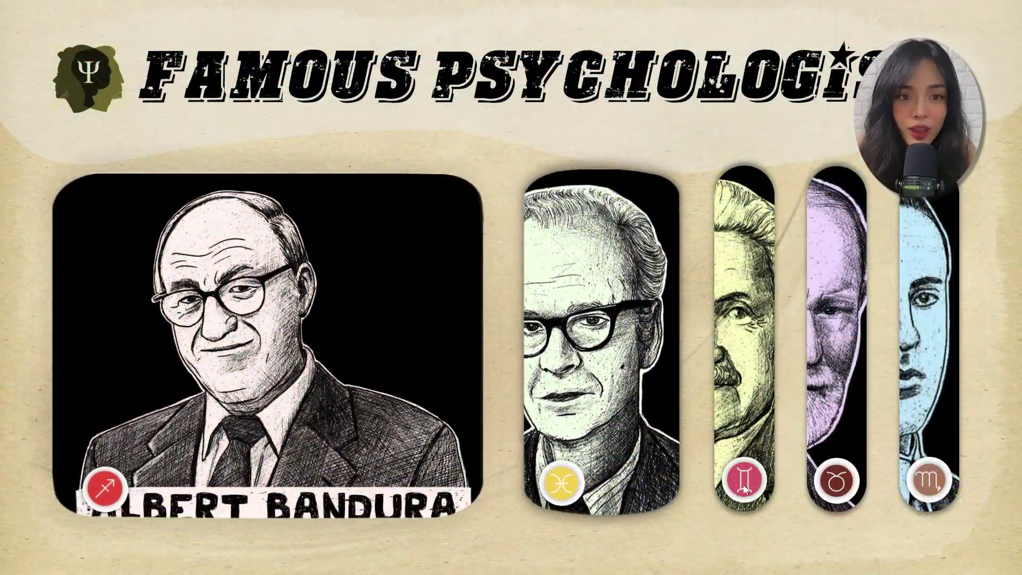
Replay the Psychologists slide, then expand the Title, Conclusion, Note and puzzle cards.
click(346, 484)
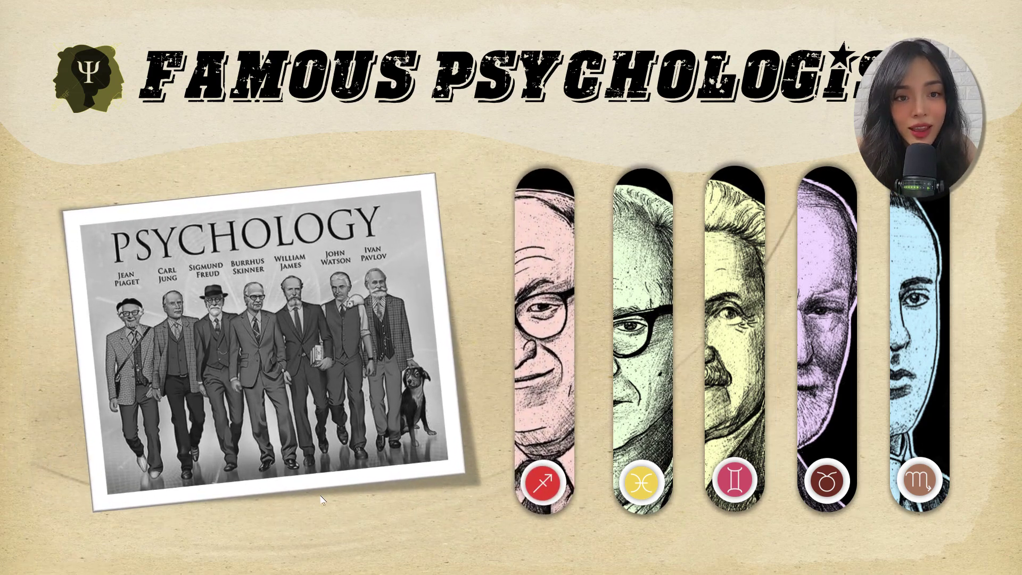
click(335, 490)
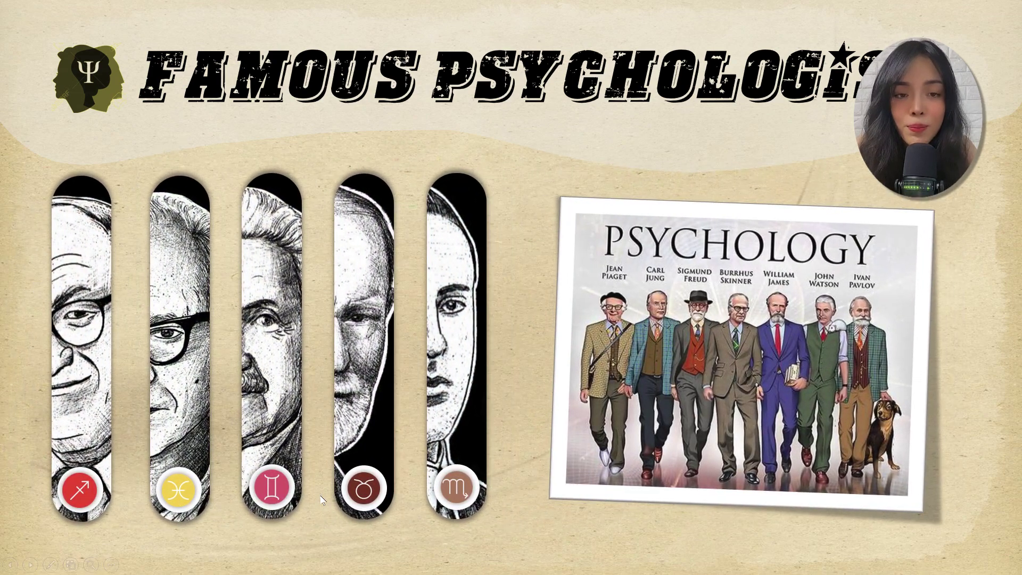
click(321, 499)
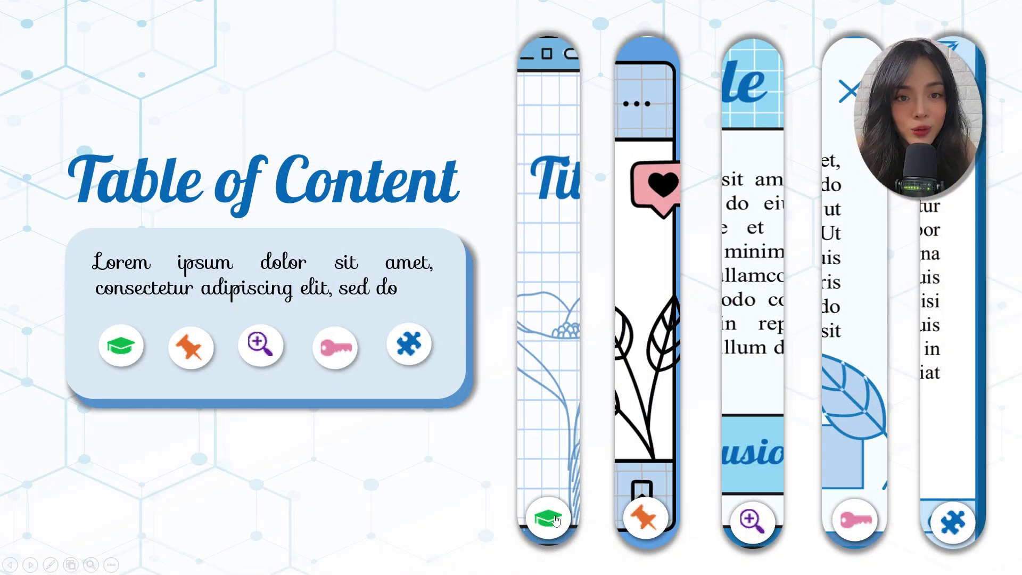
click(556, 519)
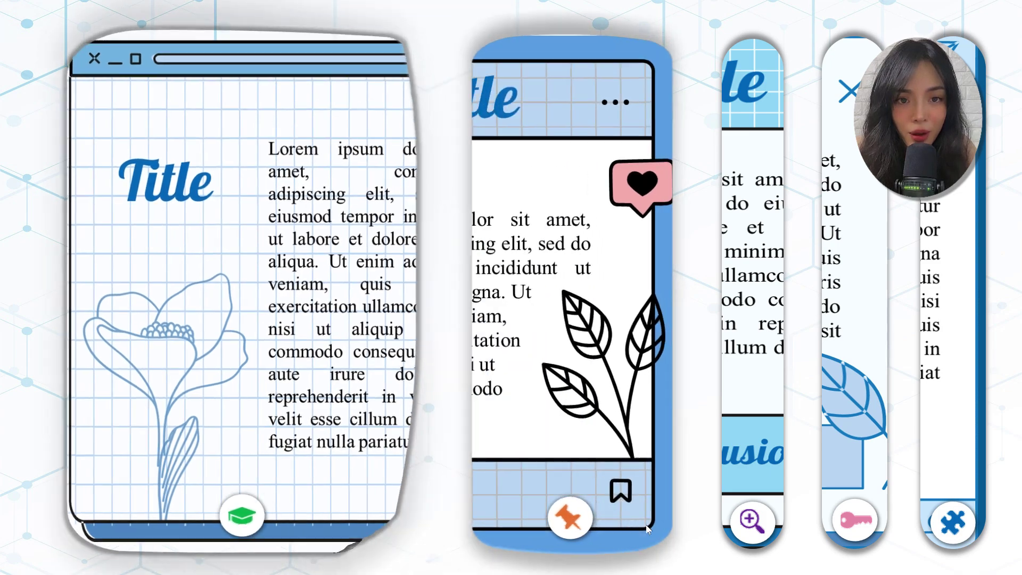
click(752, 523)
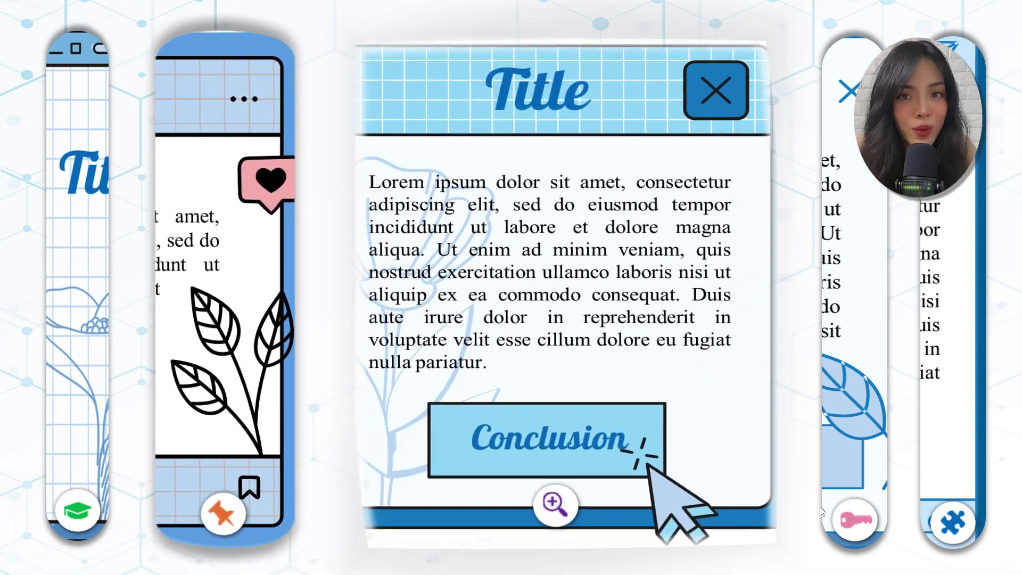
click(846, 515)
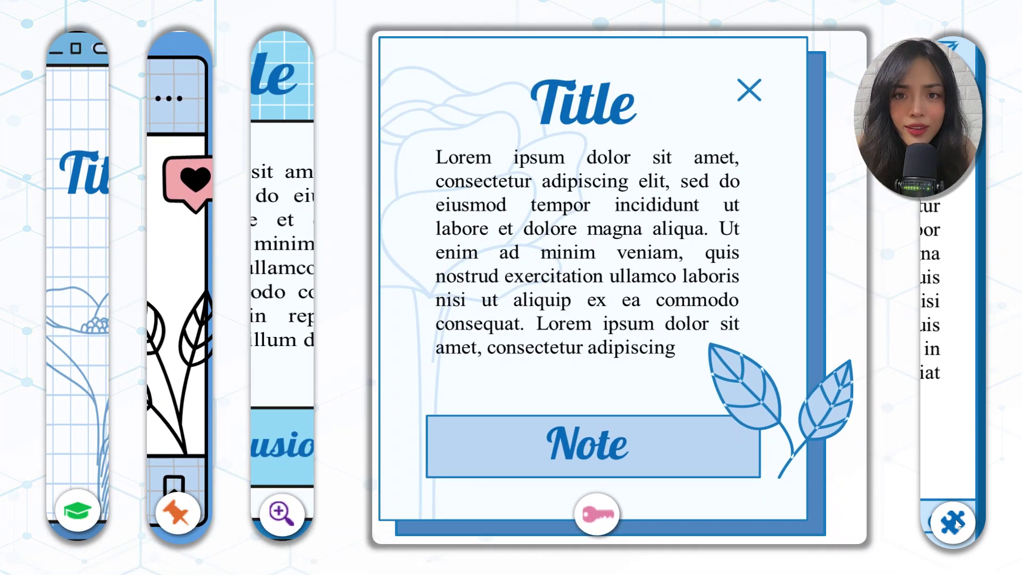
click(958, 524)
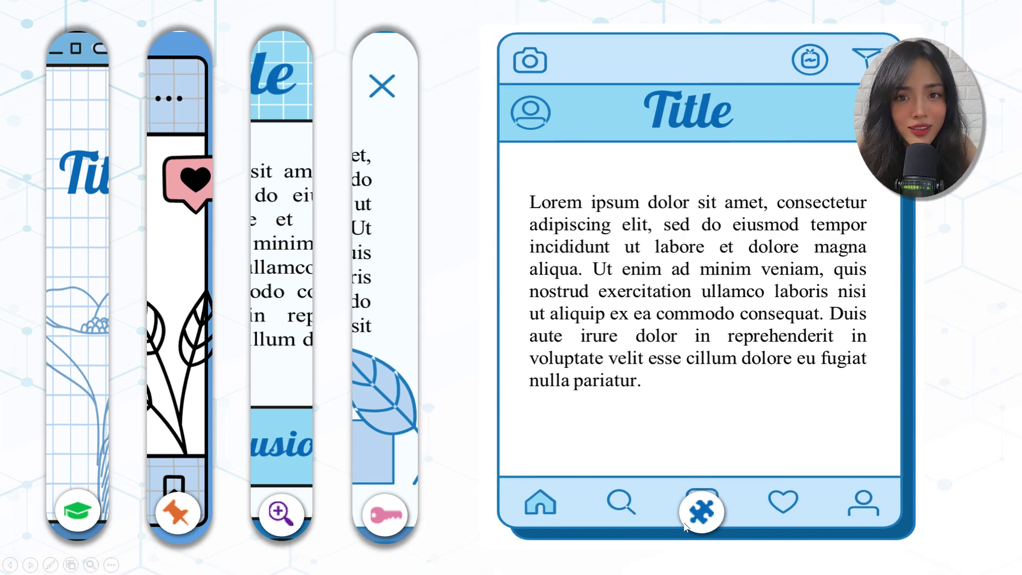
click(931, 451)
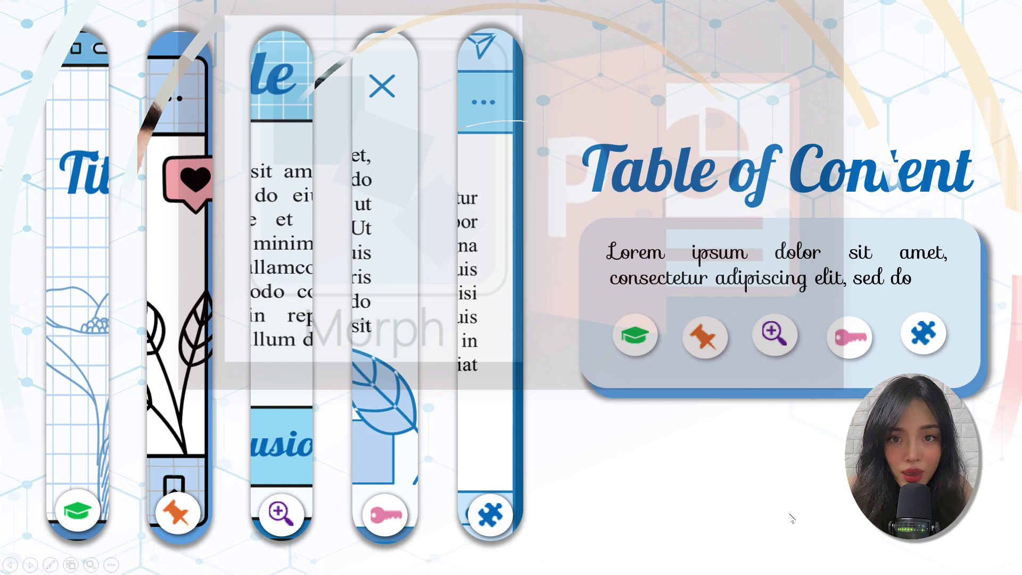
Play the About Us slide, expanding photo 1 and then photo 3 into large cards.
click(414, 531)
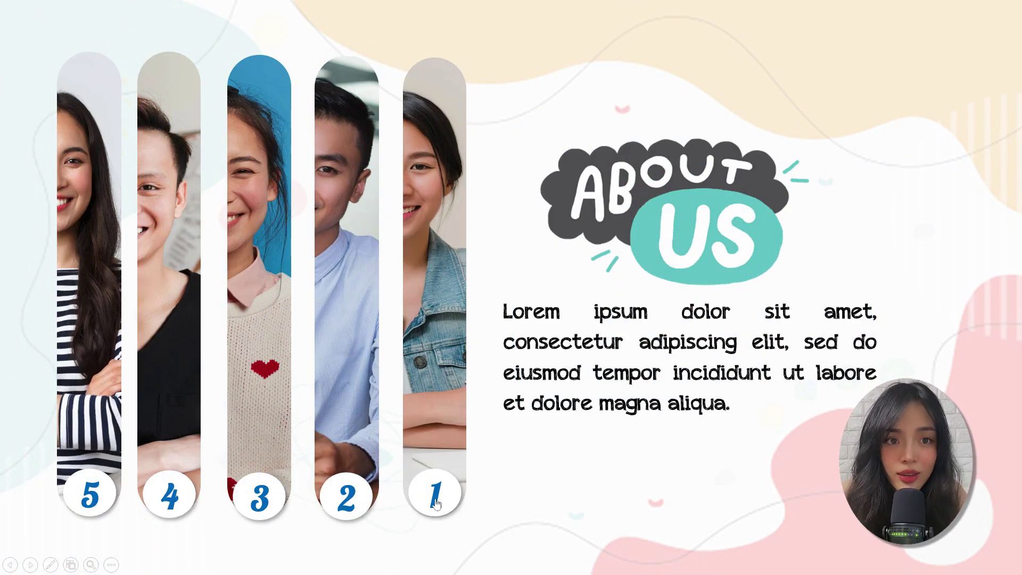
click(435, 503)
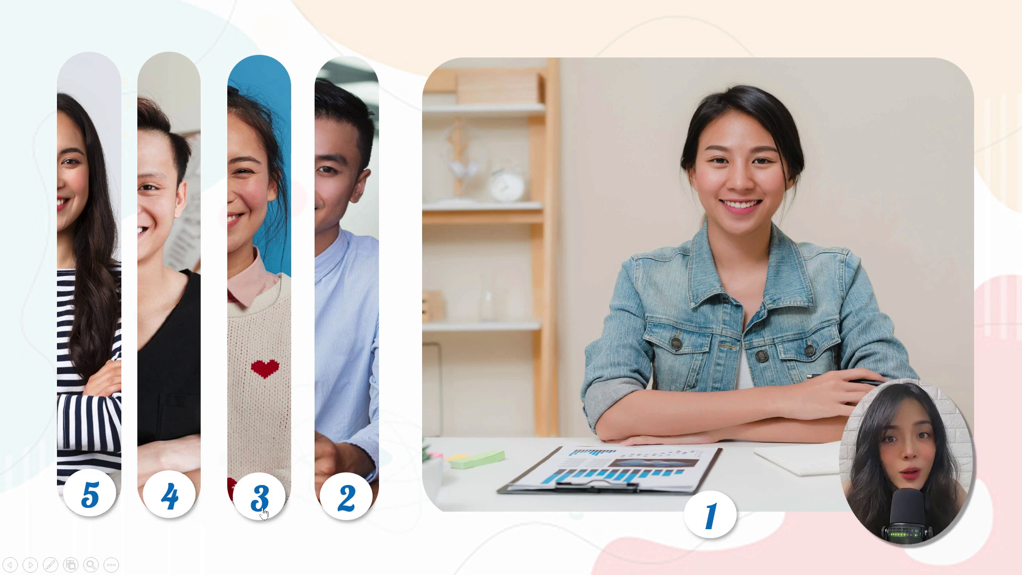
click(262, 510)
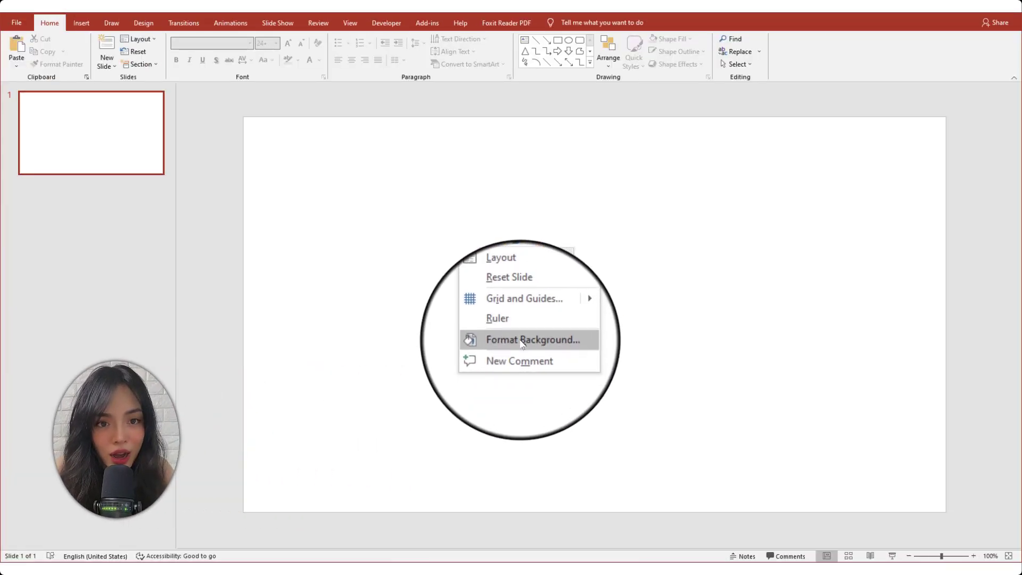
Fill the slide background with the pastel wave picture and drop in the five team photos.
click(522, 339)
click(906, 181)
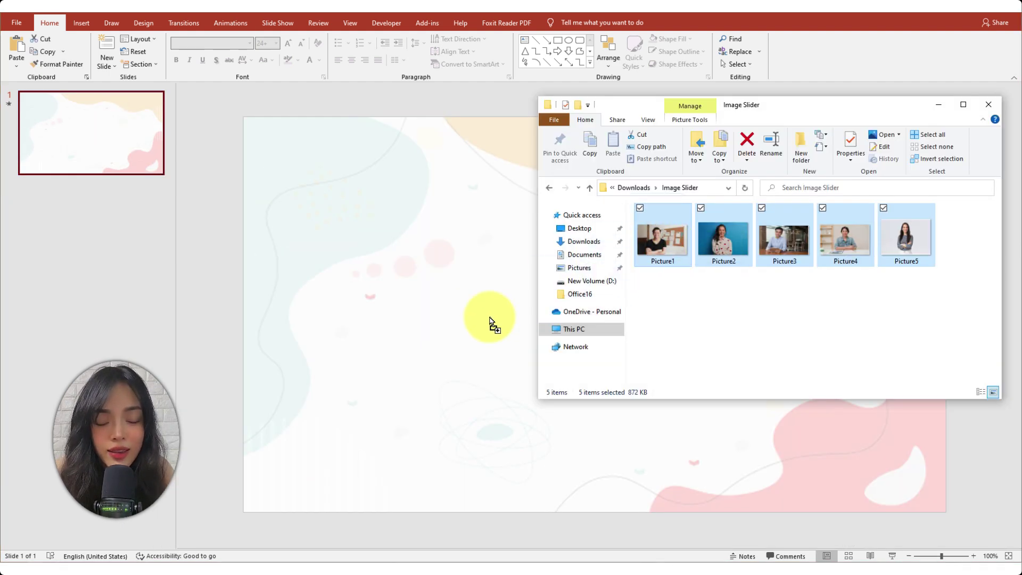
mouse_move(490, 322)
mouse_down()
mouse_move(650, 313)
mouse_move(507, 324)
mouse_up()
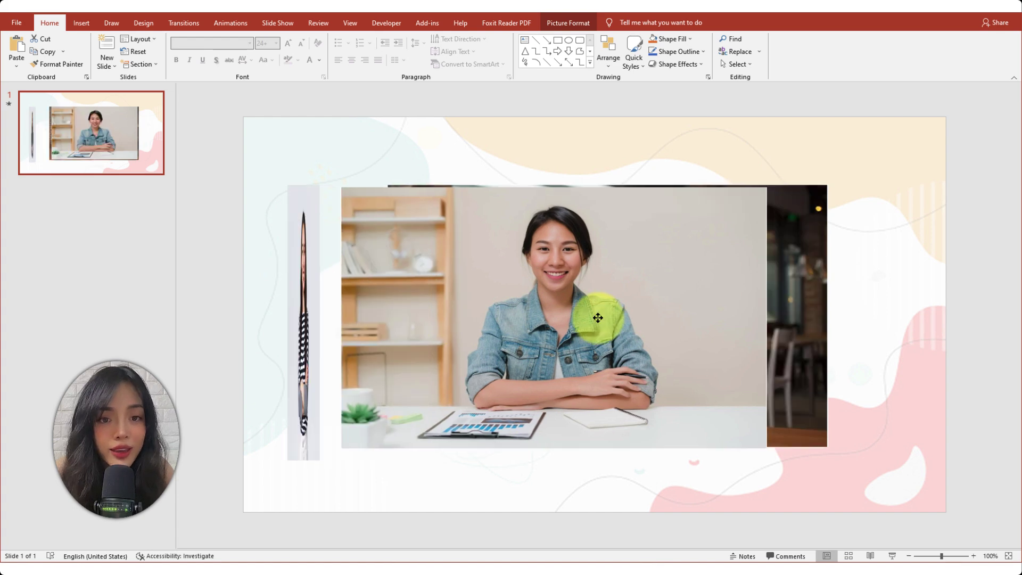
Narrow the denim-jacket woman's and the man's photos into thin strips.
click(592, 296)
drag(766, 311, 392, 322)
click(807, 330)
mouse_move(824, 318)
mouse_down()
mouse_move(474, 353)
mouse_move(420, 320)
mouse_move(520, 308)
mouse_move(474, 316)
mouse_up()
Narrow the last man's photo and arrange strips evenly, blue-background portrait last.
click(839, 315)
click(892, 309)
drag(923, 317, 529, 331)
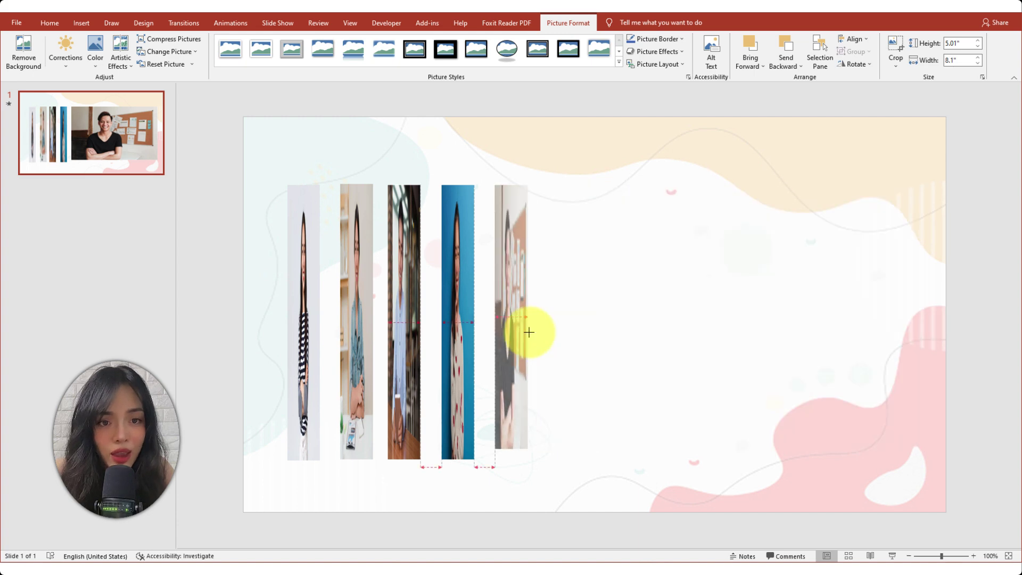
drag(506, 430, 502, 435)
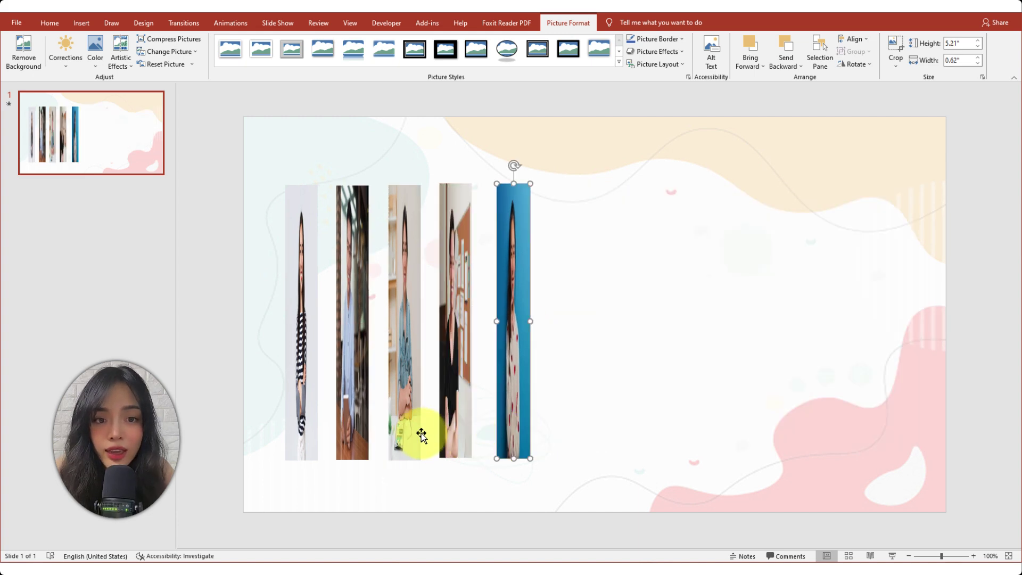
mouse_move(421, 435)
mouse_down()
mouse_move(338, 422)
mouse_move(271, 433)
mouse_up()
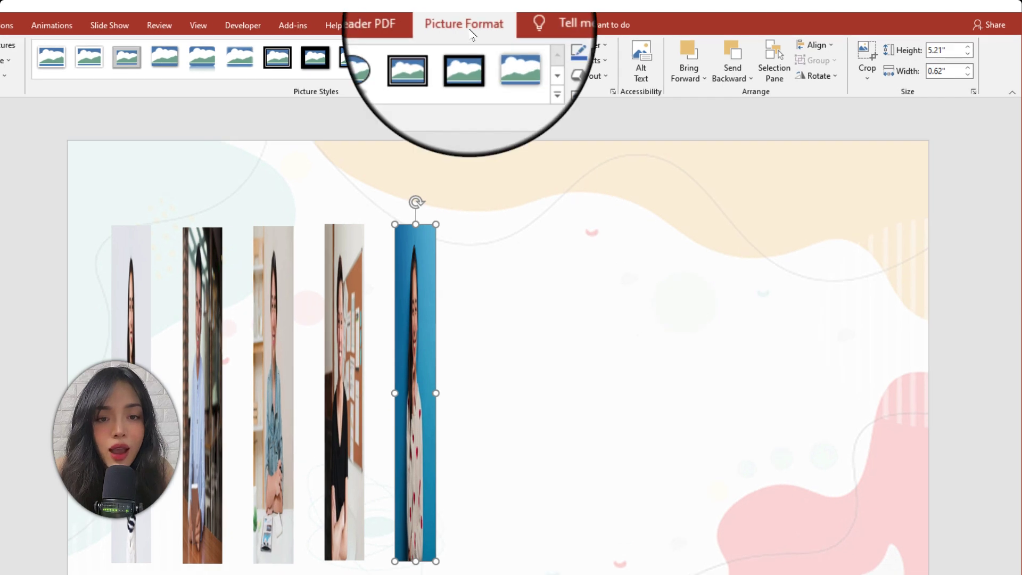
Crop the blue photo strip to a rounded rectangle with fully rounded ends.
click(868, 82)
mouse_move(905, 105)
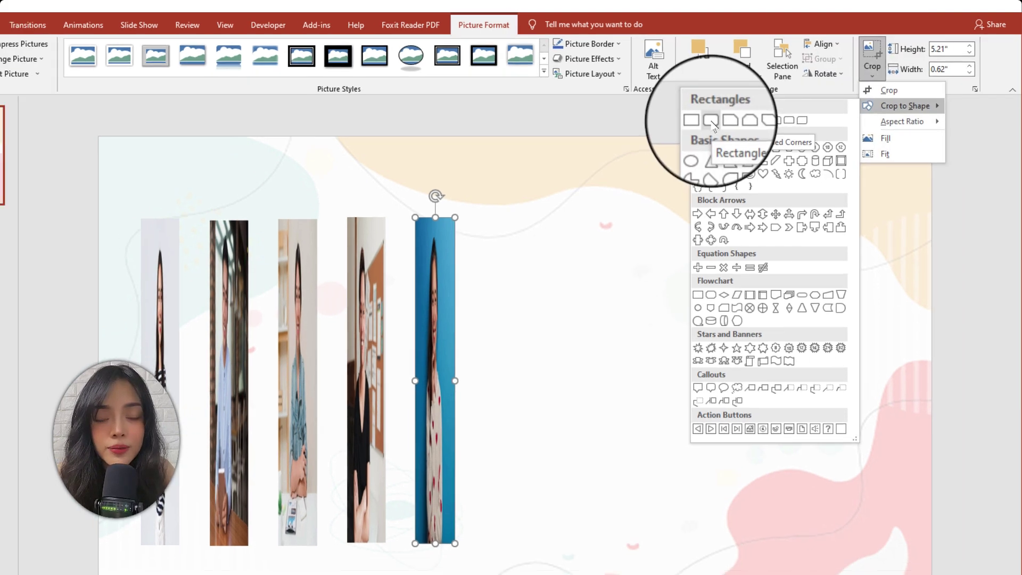
click(701, 124)
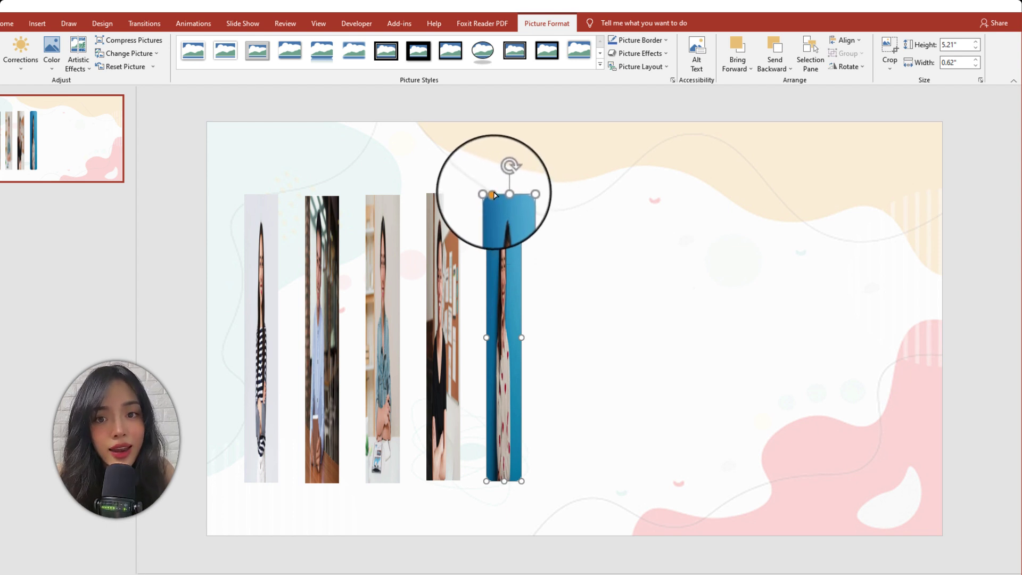
drag(494, 195, 521, 187)
Round the ends of the remaining four photo strips into pill shapes.
drag(270, 169, 504, 479)
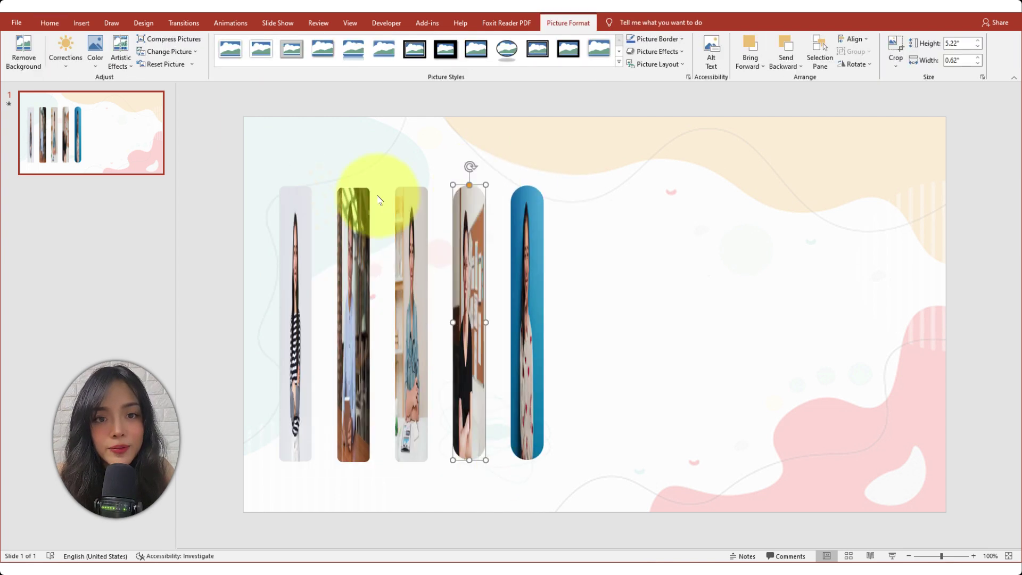
click(345, 188)
drag(345, 188, 347, 191)
click(296, 194)
right_click(524, 251)
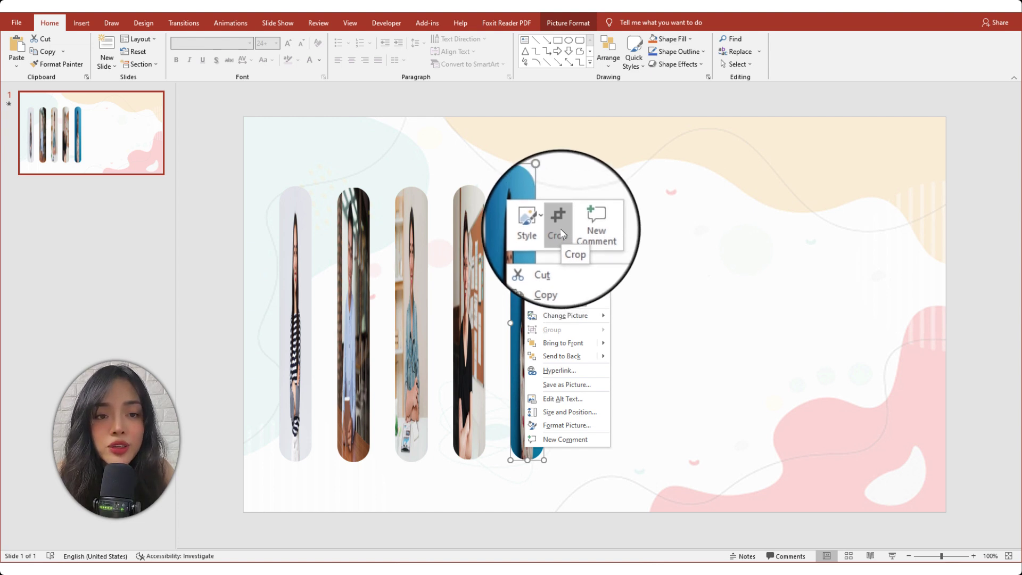
Recrop the blue strip wider so the woman's face fills it.
click(568, 22)
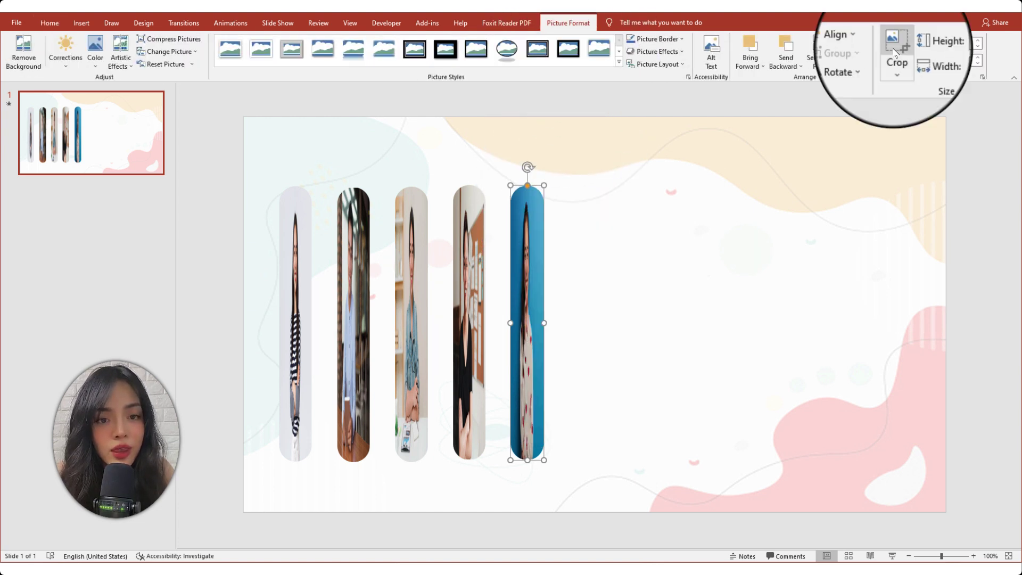
click(895, 52)
click(523, 305)
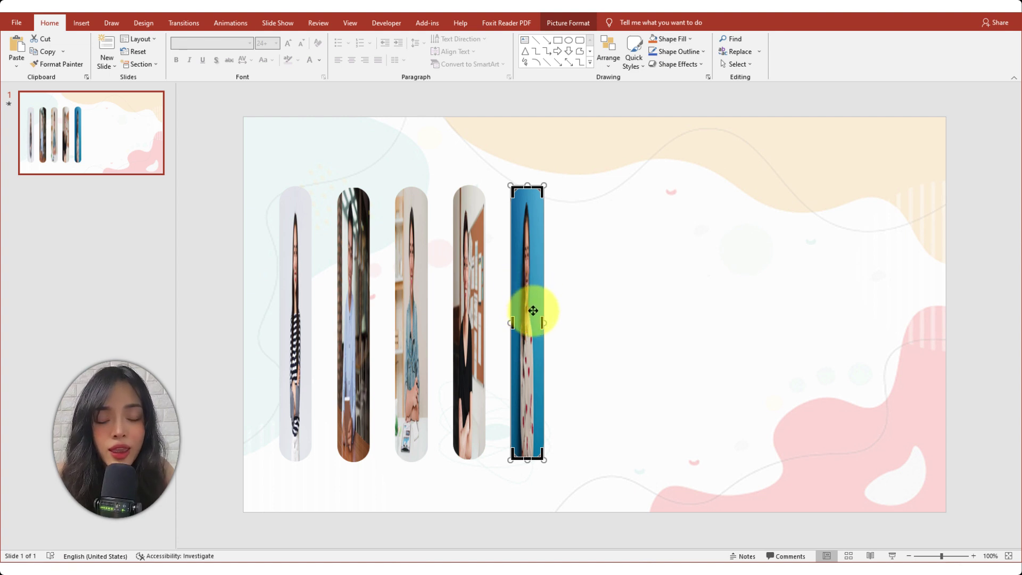
drag(564, 324, 871, 336)
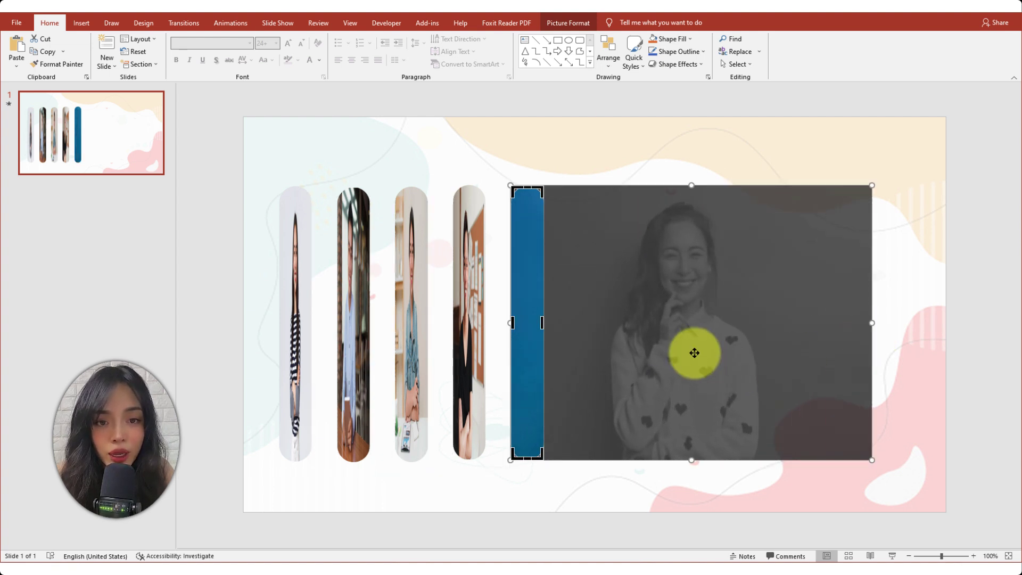
drag(691, 353, 517, 354)
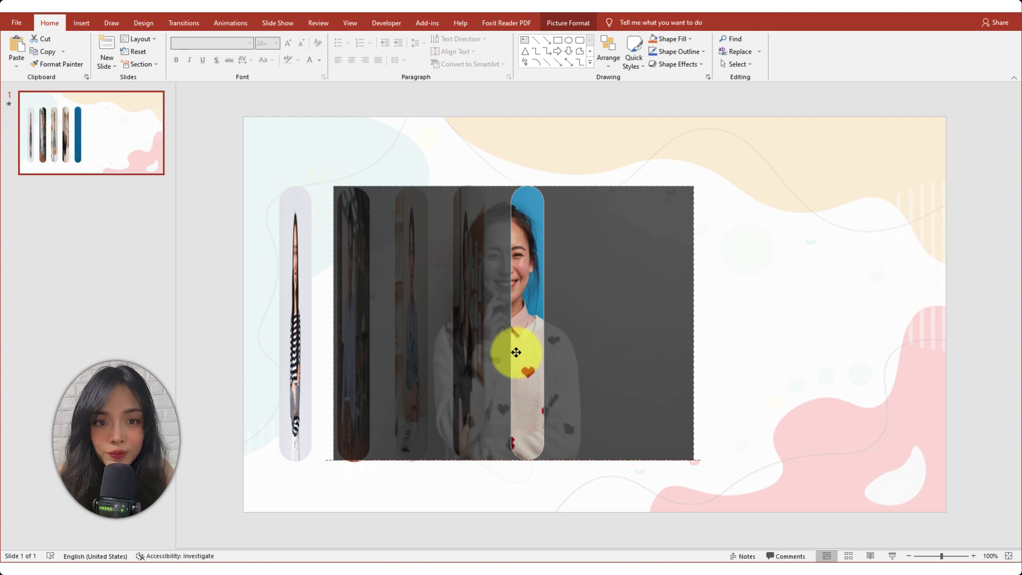
click(498, 333)
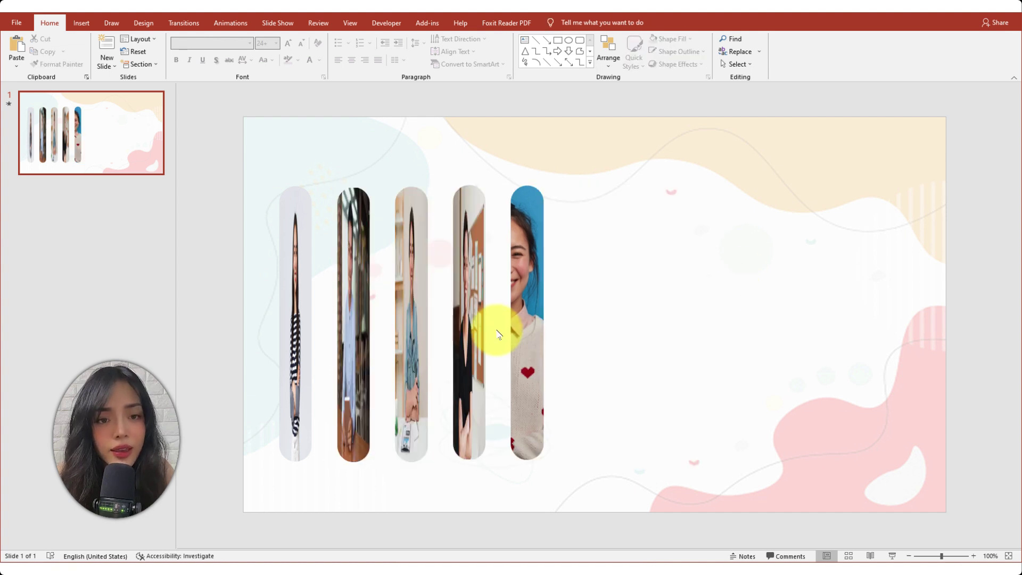
Widen the fifth strip's crop frame and give the slide a Morph transition.
click(523, 275)
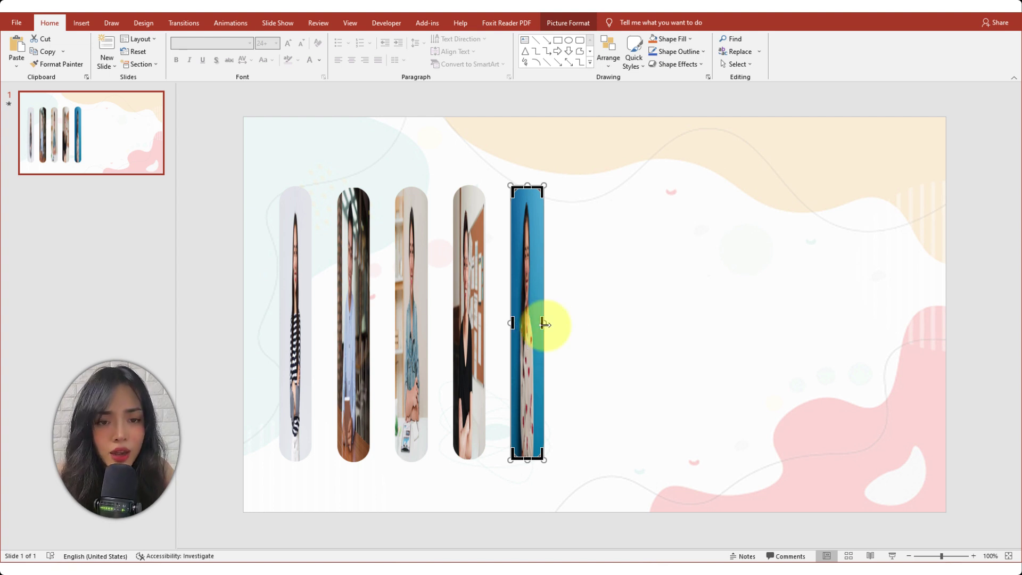
drag(543, 324, 542, 323)
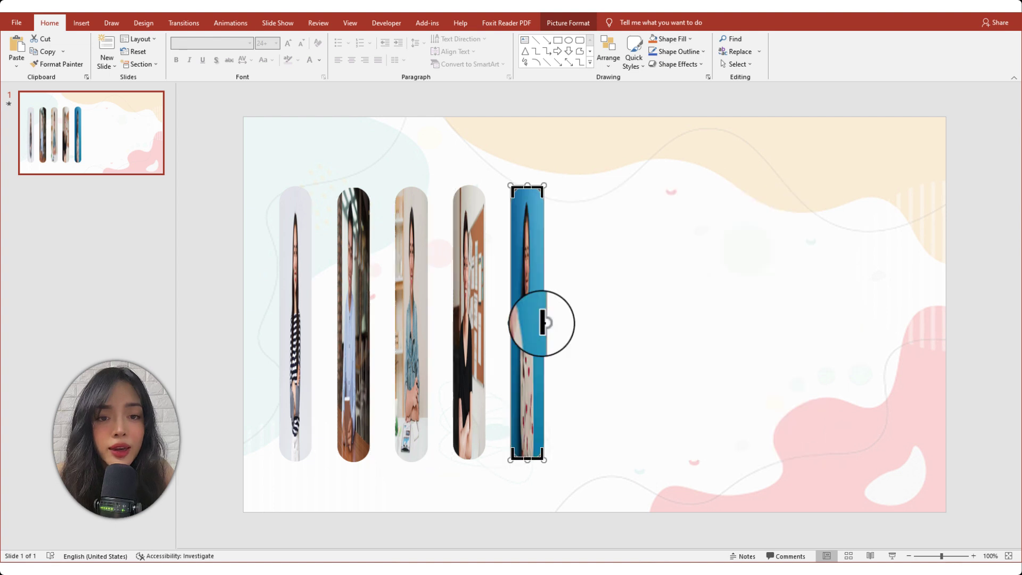
drag(543, 323, 673, 330)
drag(773, 370, 775, 370)
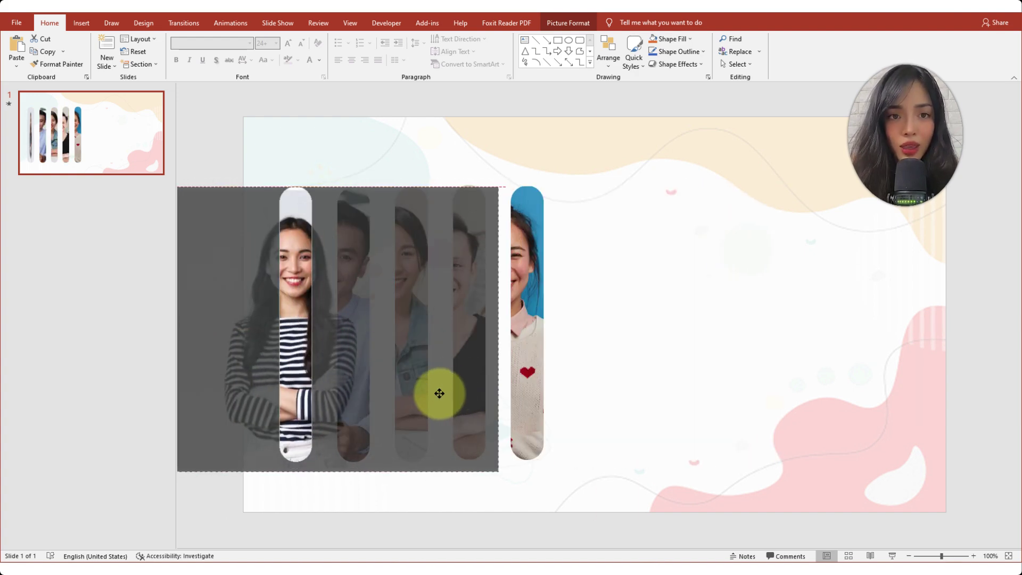
click(183, 23)
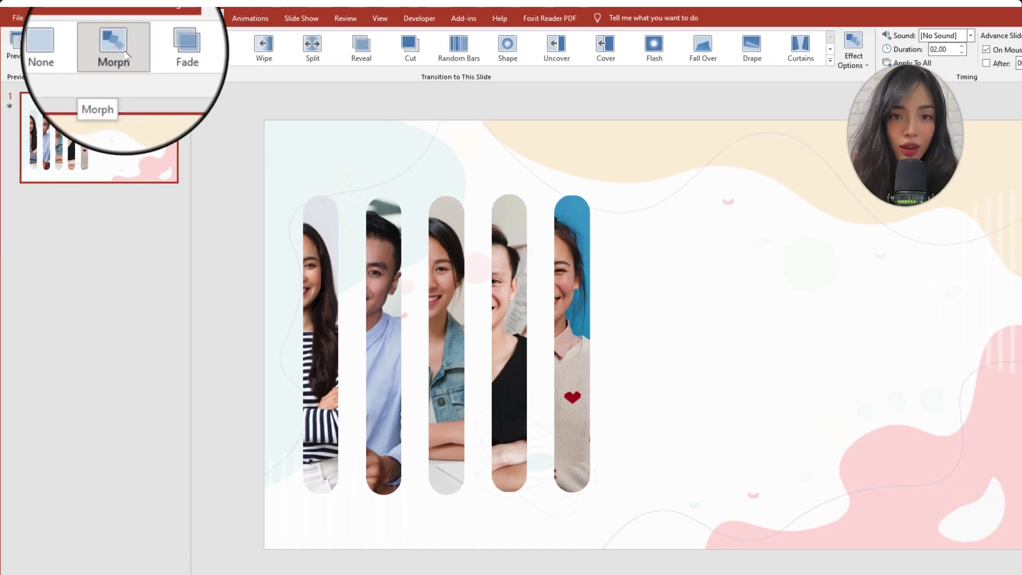
click(111, 149)
Duplicate the strip slide several times with Ctrl+D.
key(ctrl+d)
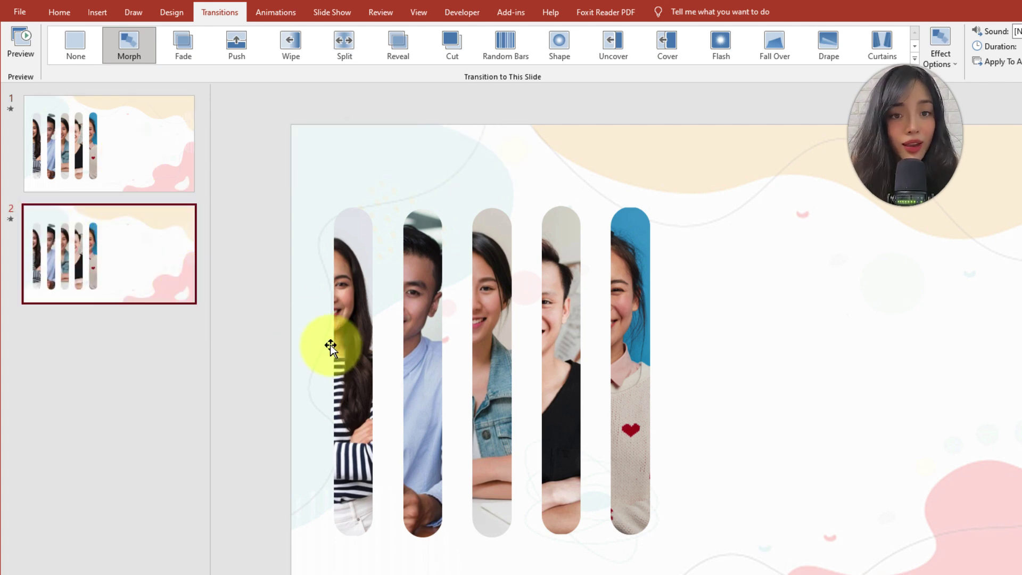
key(ctrl+d)
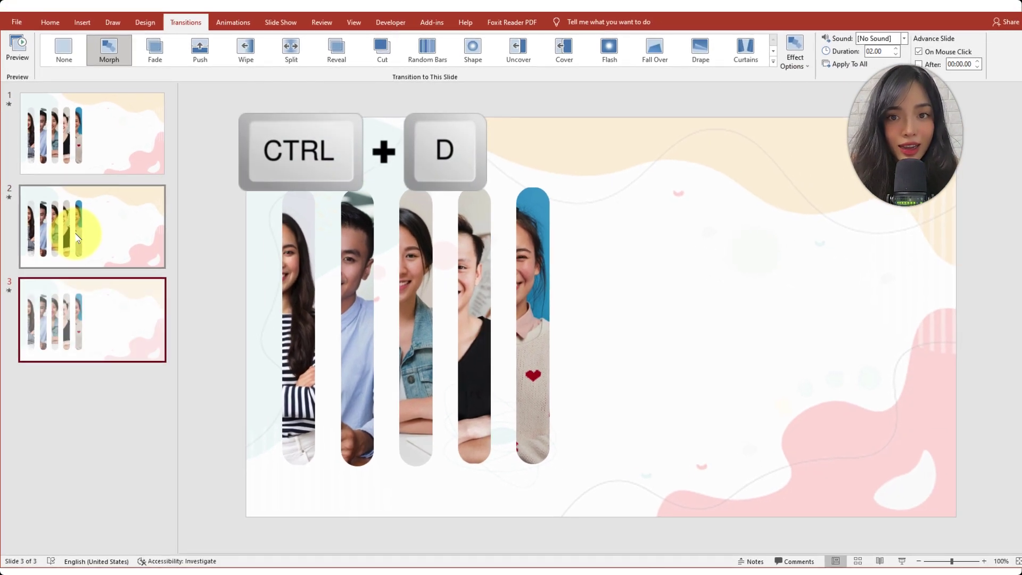
key(ctrl+d)
key(ctrl+d)
key(ctrl+d)
Paste the About Us title and Lorem ipsum text onto slides 1 and 2.
click(82, 153)
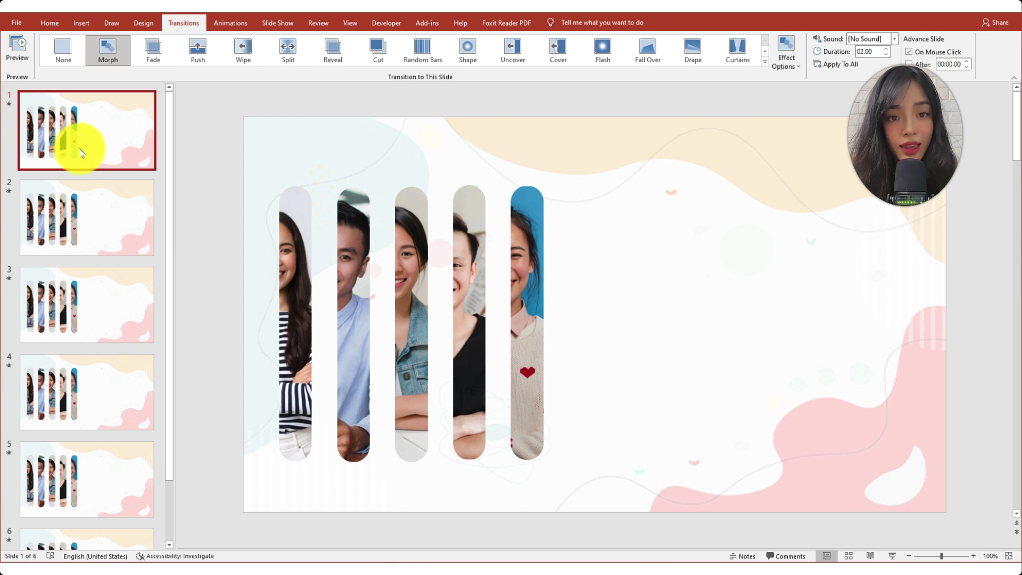
key(ctrl+v)
click(87, 228)
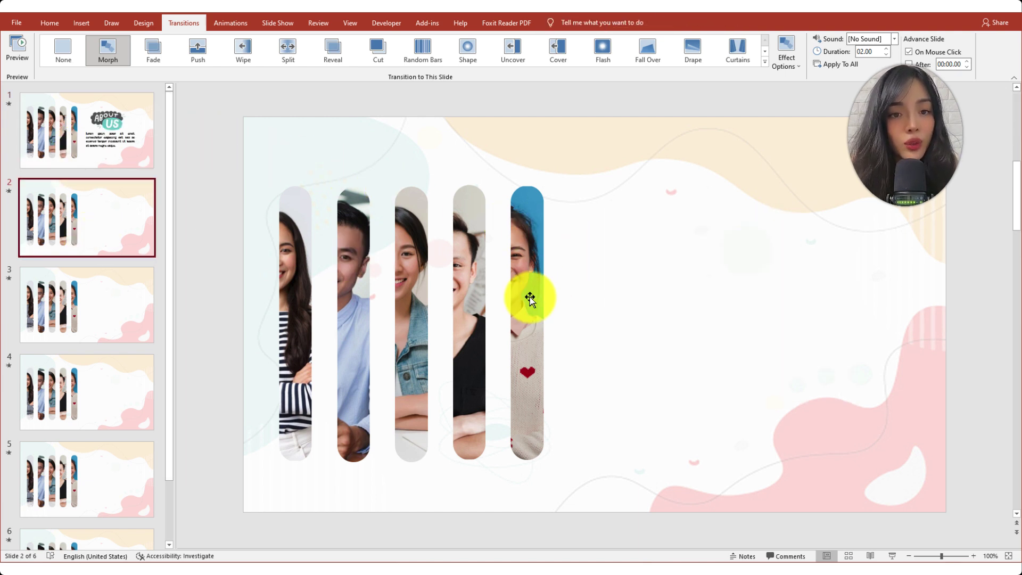
key(ctrl+v)
Move the About Us text off-slide and crop the rightmost strip out to the full, centred photo.
drag(669, 298, 920, 299)
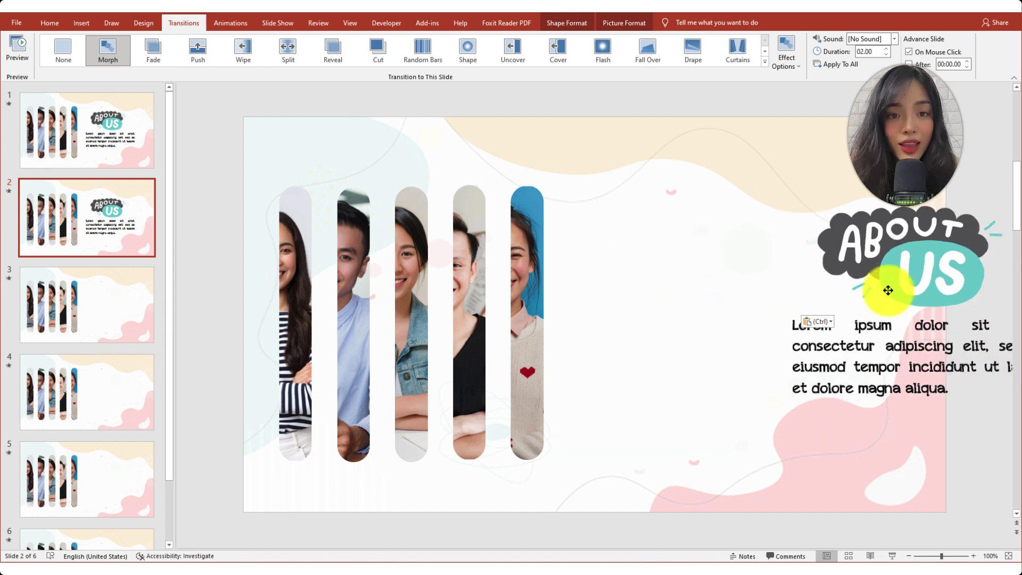
drag(806, 379, 938, 363)
right_click(462, 282)
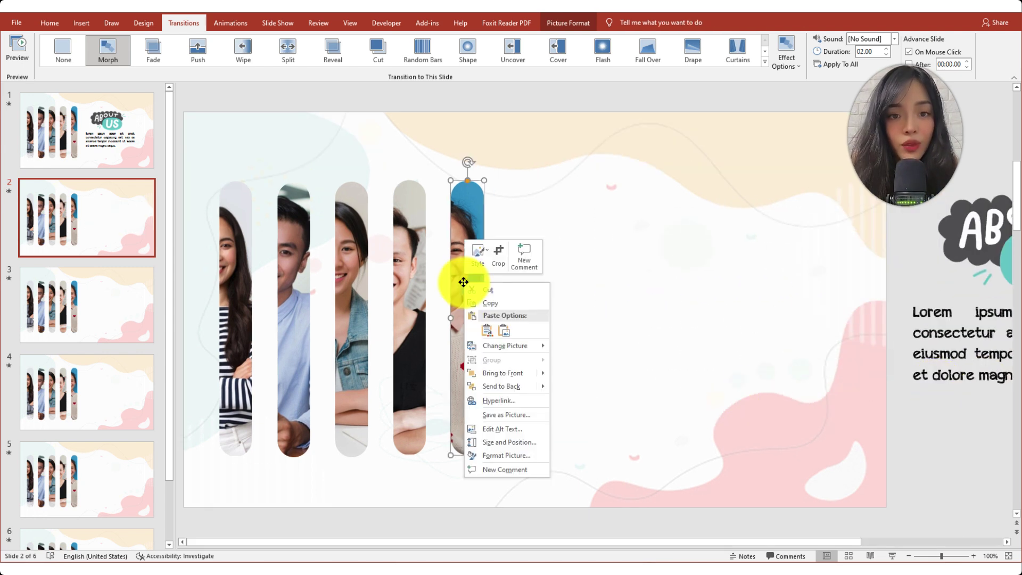
click(497, 261)
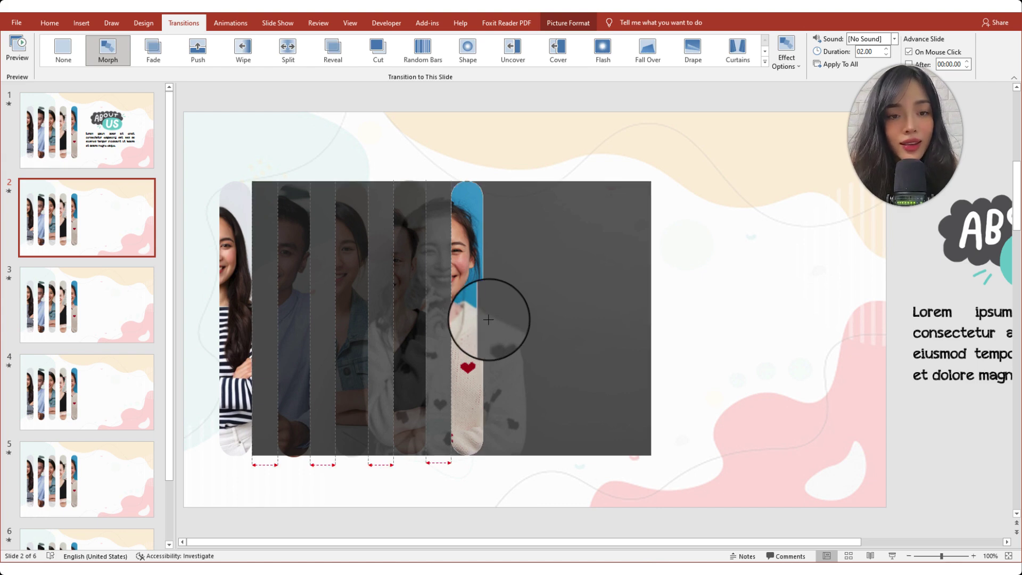
drag(482, 319, 765, 348)
click(604, 342)
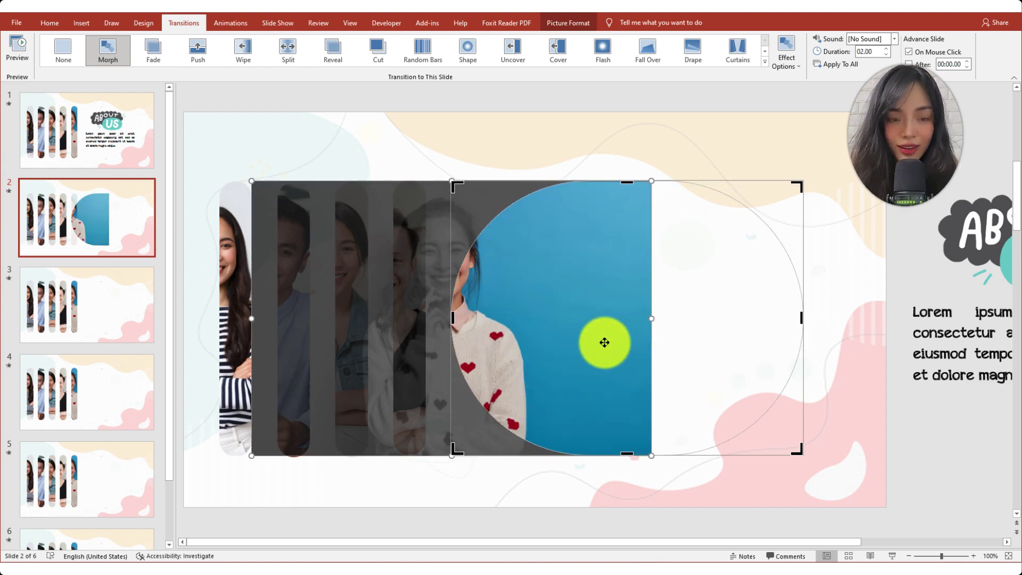
drag(552, 324, 741, 324)
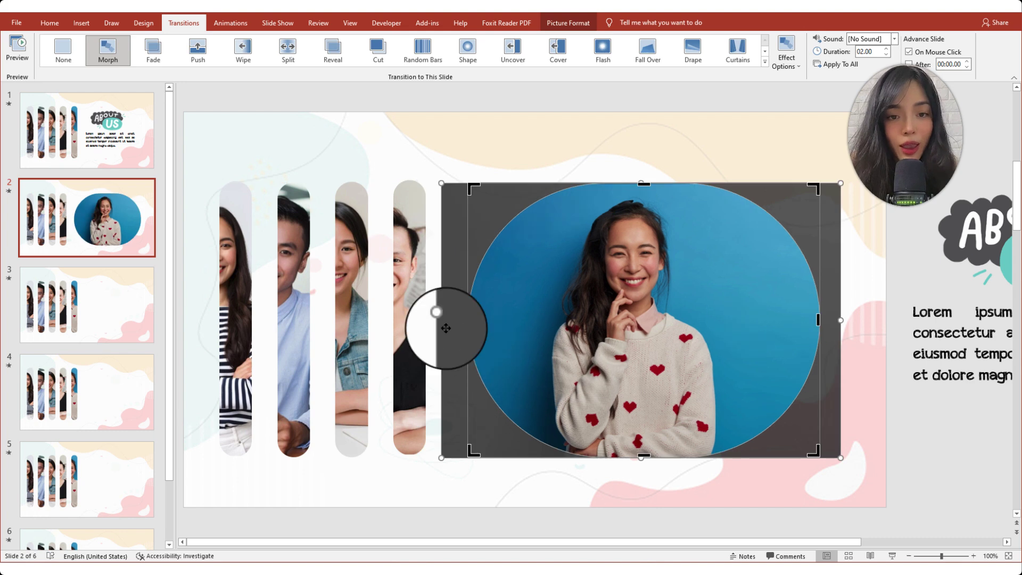
Trim the large photo's left and bottom edges and round it into a rounded rectangle.
drag(441, 319, 458, 324)
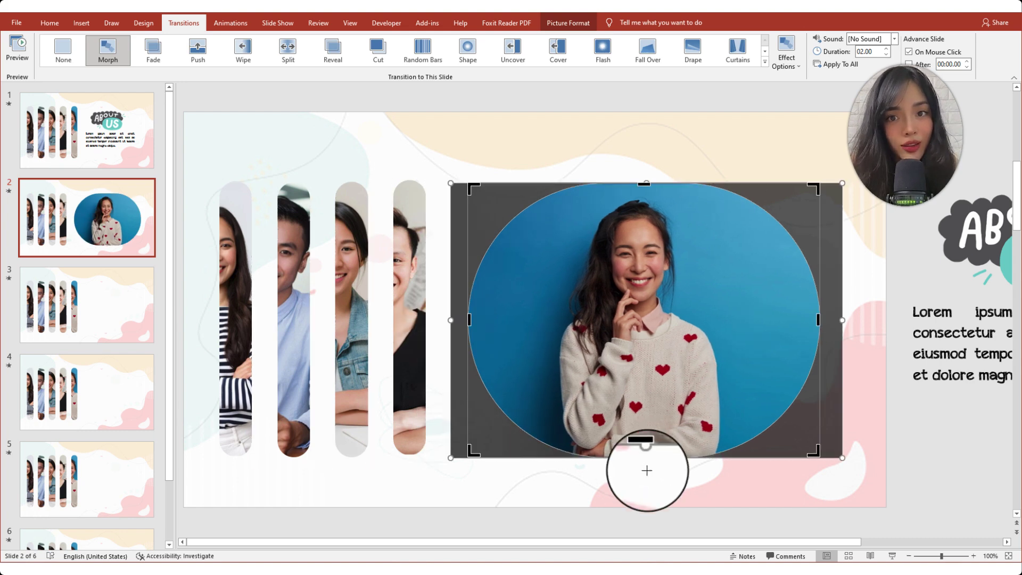
drag(645, 467, 644, 457)
click(605, 183)
drag(605, 183, 508, 184)
click(118, 167)
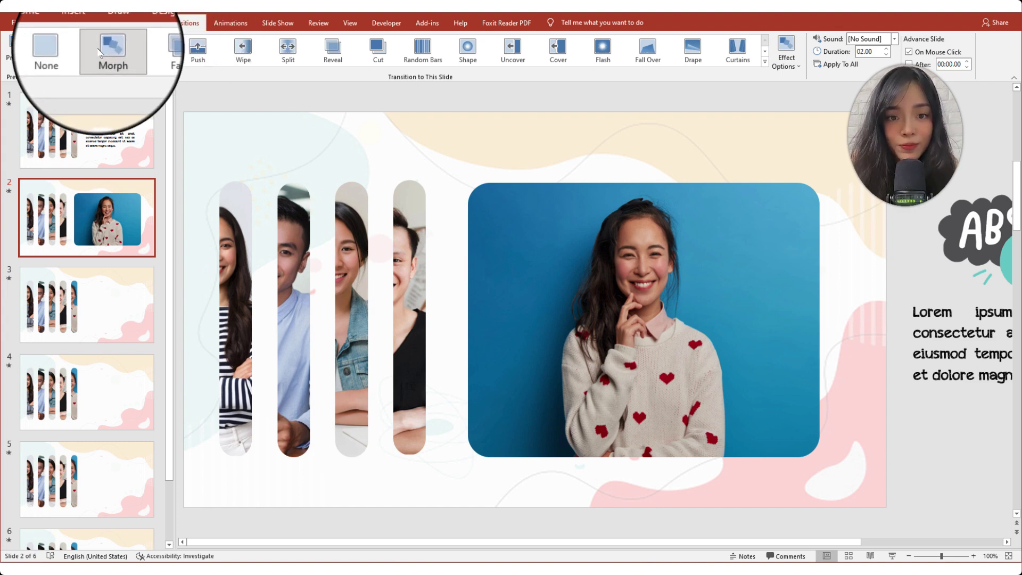
Preview slide 2's Morph transition twice, then go to slide 3.
click(99, 52)
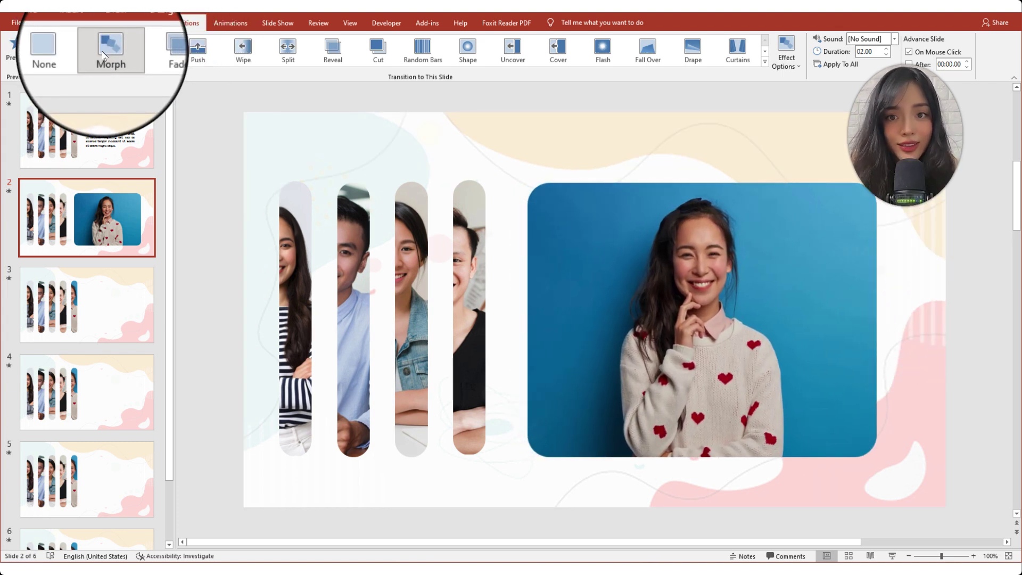
click(105, 56)
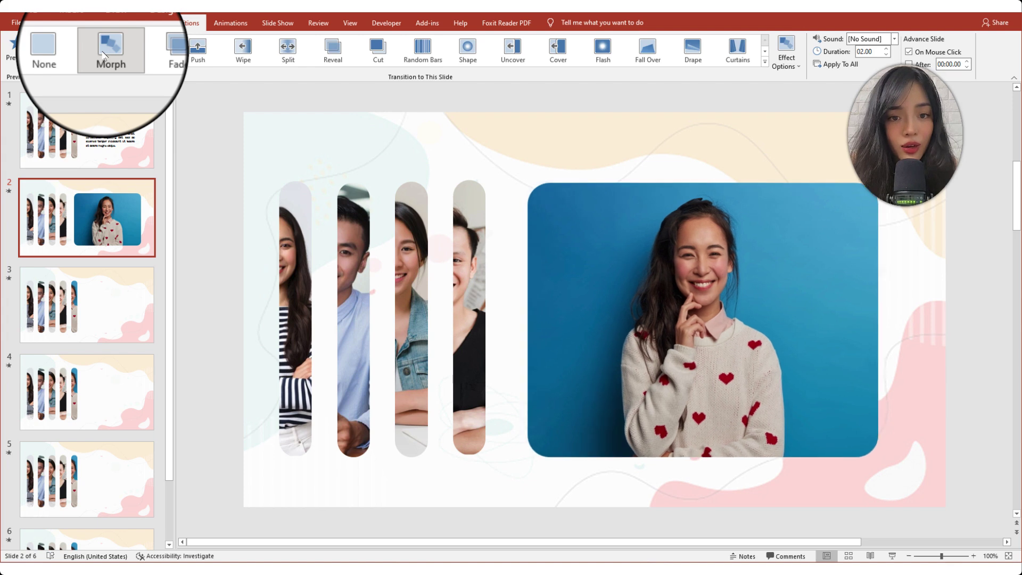
click(82, 307)
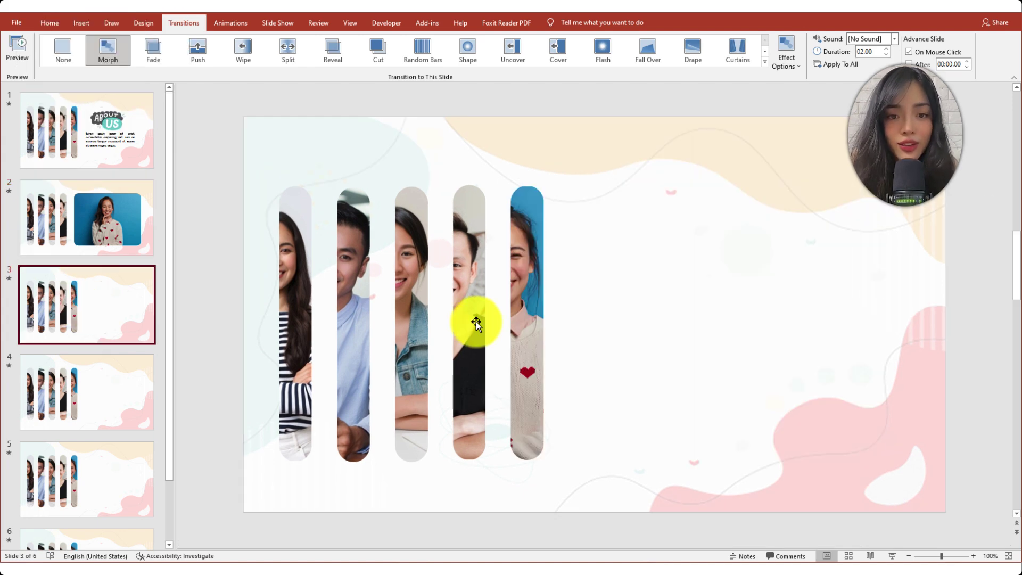
On slide 3, move the woman's strip to the right edge and preview the Morph.
click(128, 212)
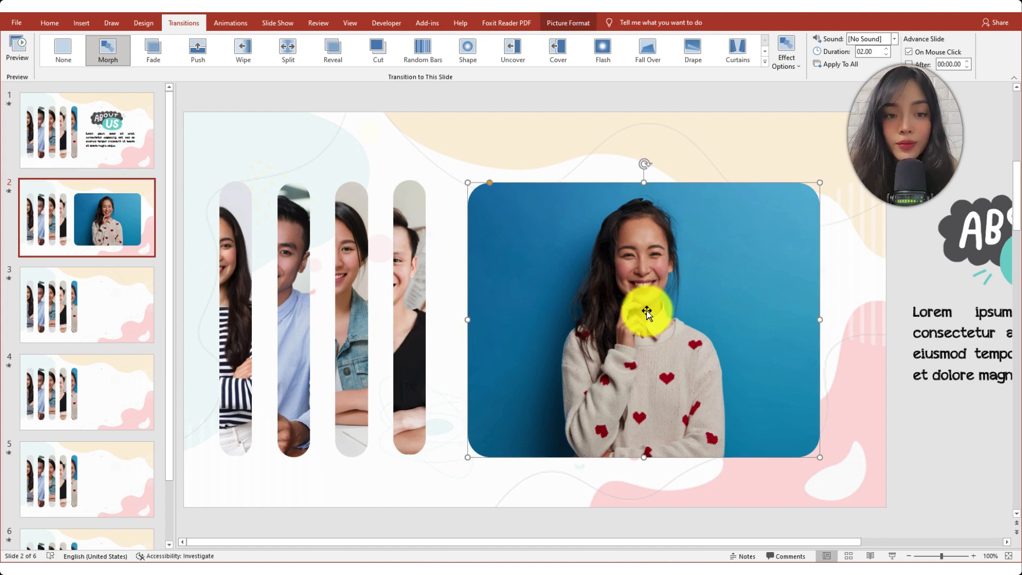
click(116, 313)
drag(529, 321, 894, 331)
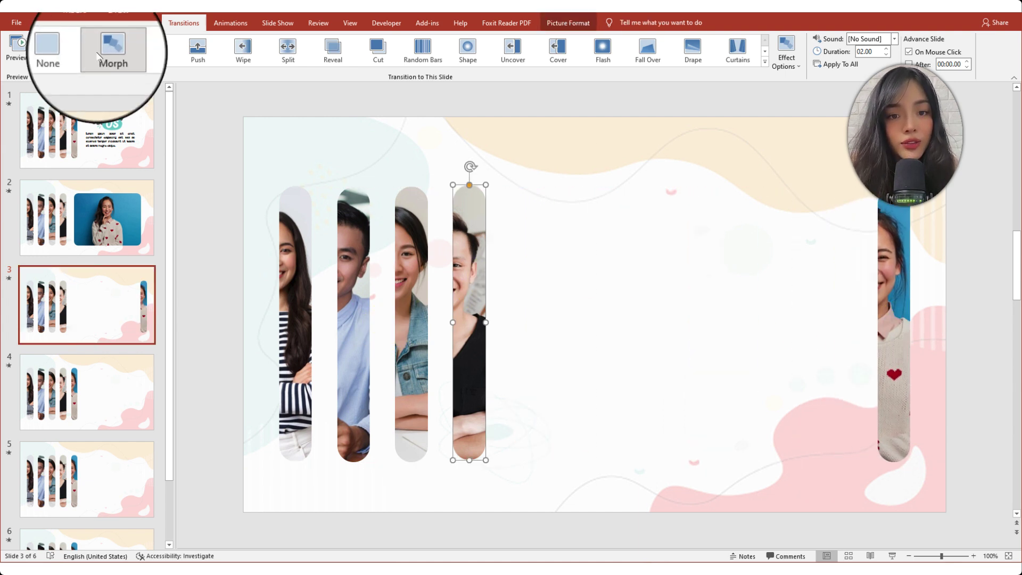
click(98, 56)
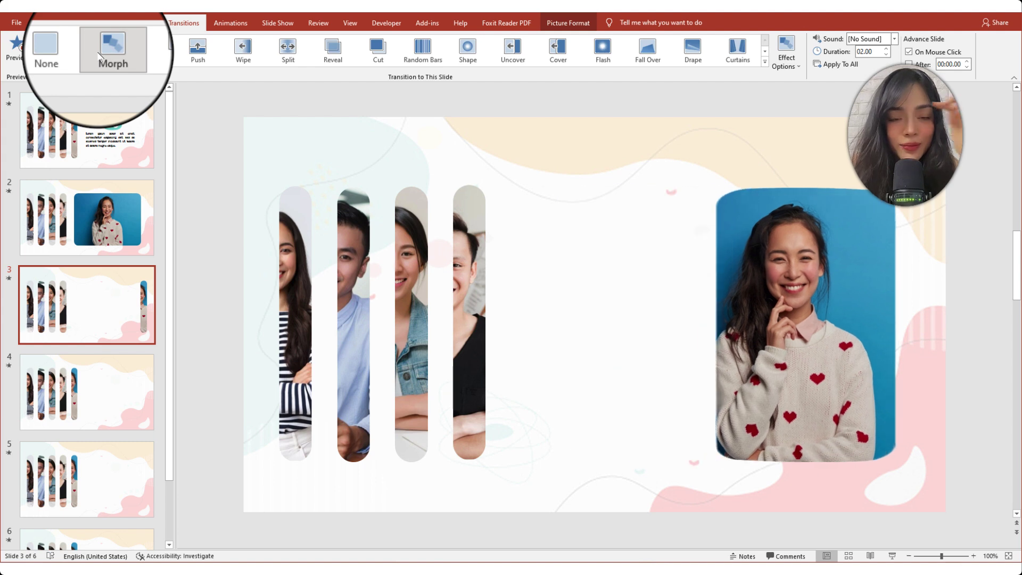
Crop the fourth strip to enlarge the man in the black T-shirt.
right_click(472, 272)
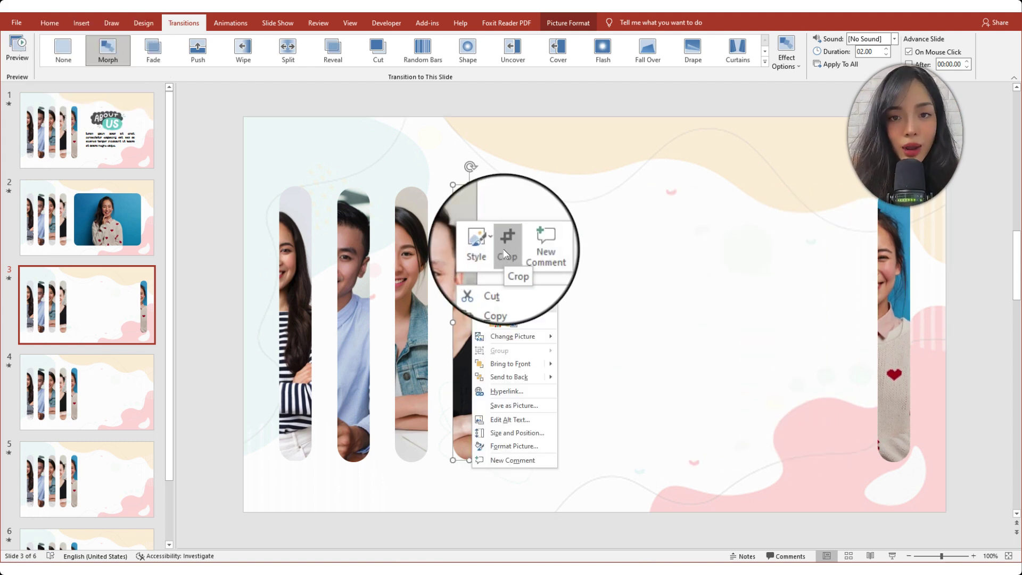
click(502, 248)
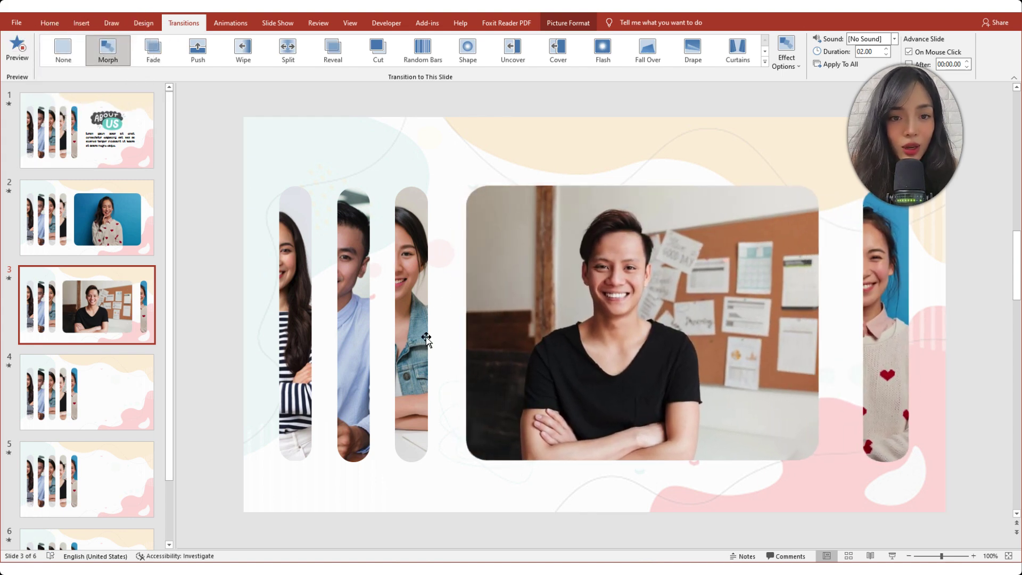
click(415, 308)
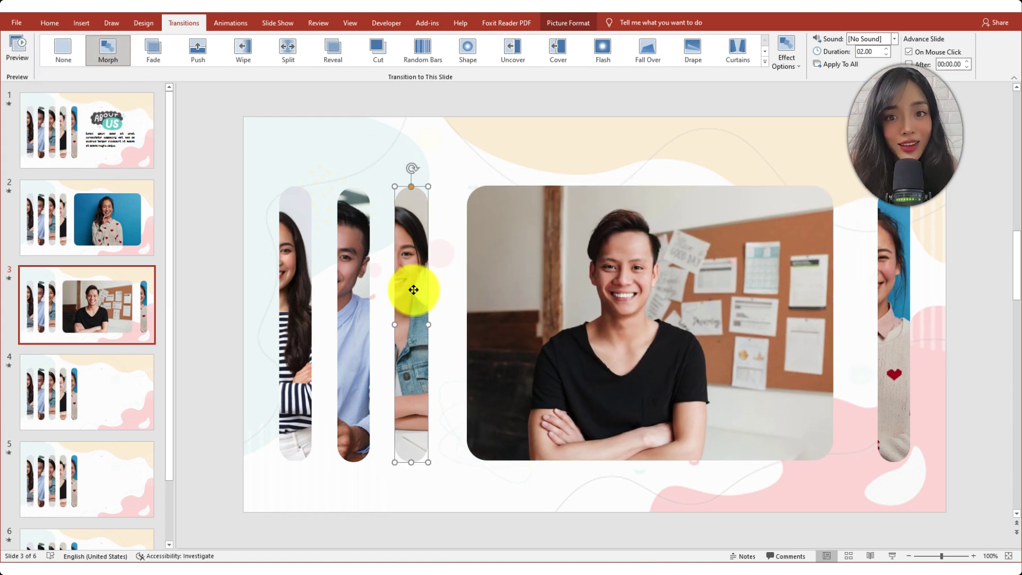
On slide 4, push the last two strips right and crop the third strip into a large photo.
click(122, 389)
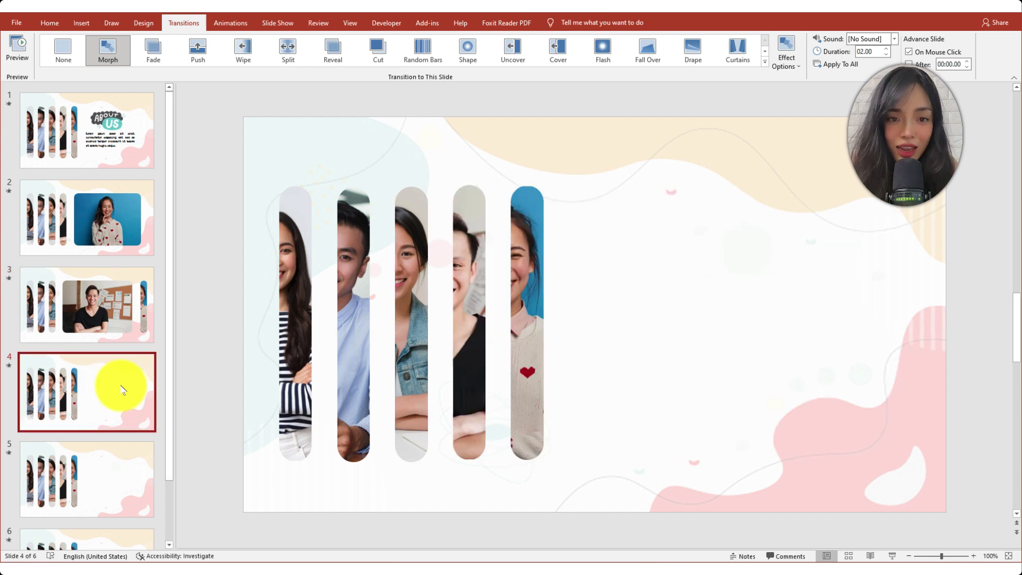
drag(440, 162, 597, 489)
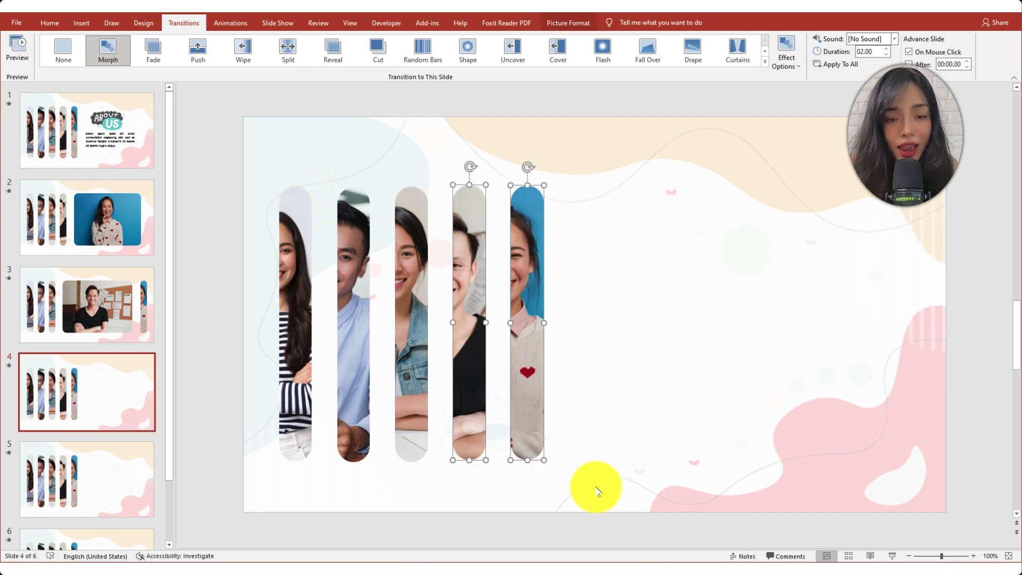
drag(526, 396, 887, 412)
right_click(405, 343)
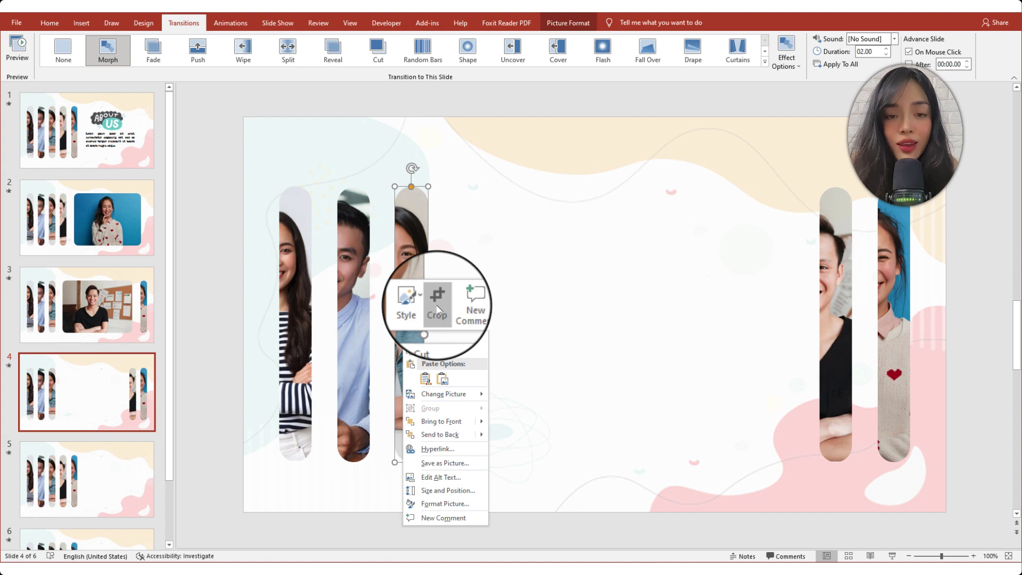
click(437, 308)
drag(428, 324, 770, 367)
key(Escape)
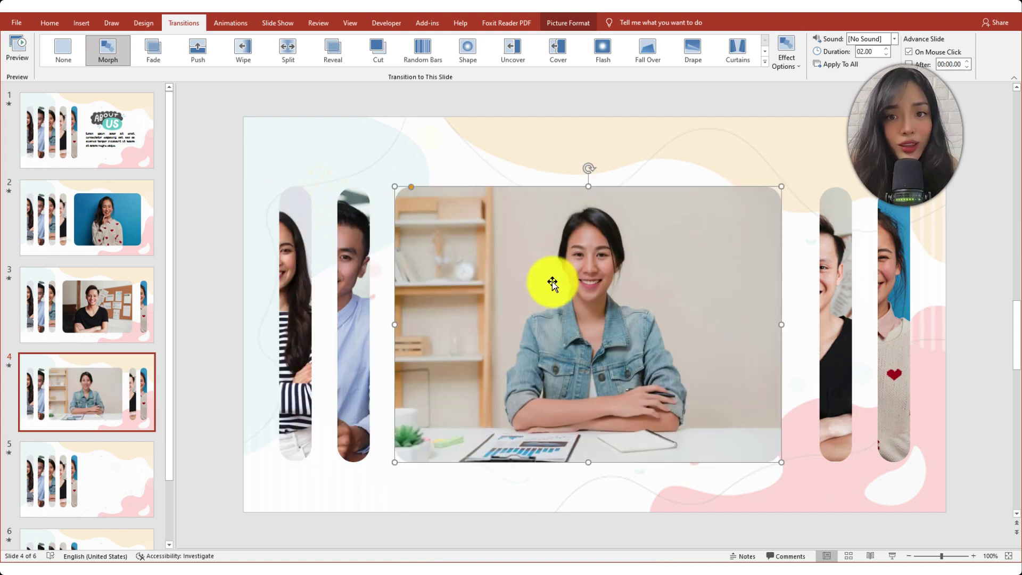
On slide 5, stretch a strip's crop into a large photo of the blue-shirt man.
key(Page_Down)
mouse_move(369, 324)
mouse_down()
mouse_move(719, 356)
mouse_move(607, 337)
mouse_up()
key(Page_Down)
Enlarge slide 6's striped-shirt photo with rounded corners and duplicate slide 6 as slide 7.
drag(411, 377, 553, 300)
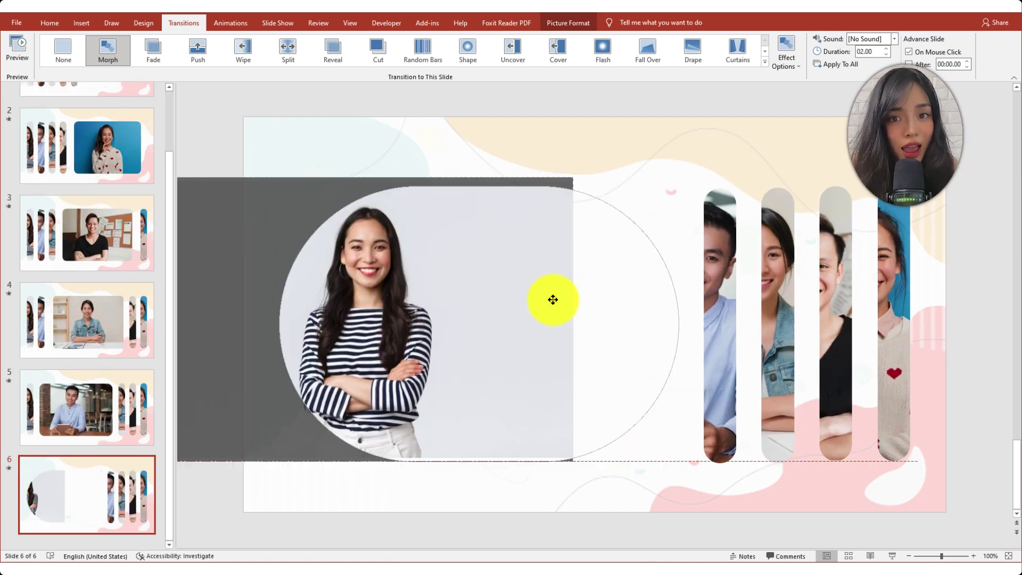
click(411, 187)
click(121, 399)
key(ctrl+d)
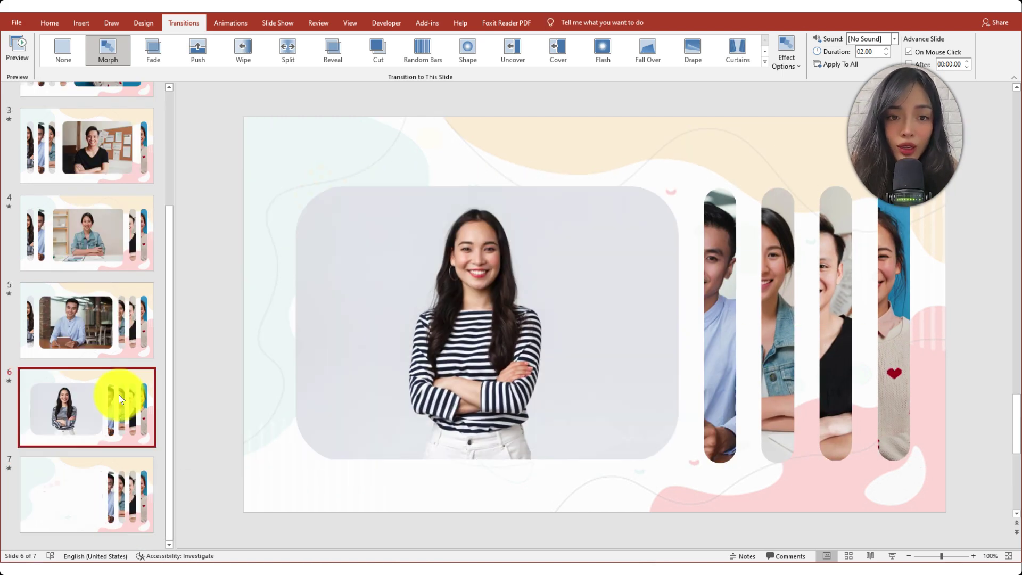
On slide 7, paste the narrow strip beside the others and paste the ABOUT US group.
click(117, 458)
key(ctrl+v)
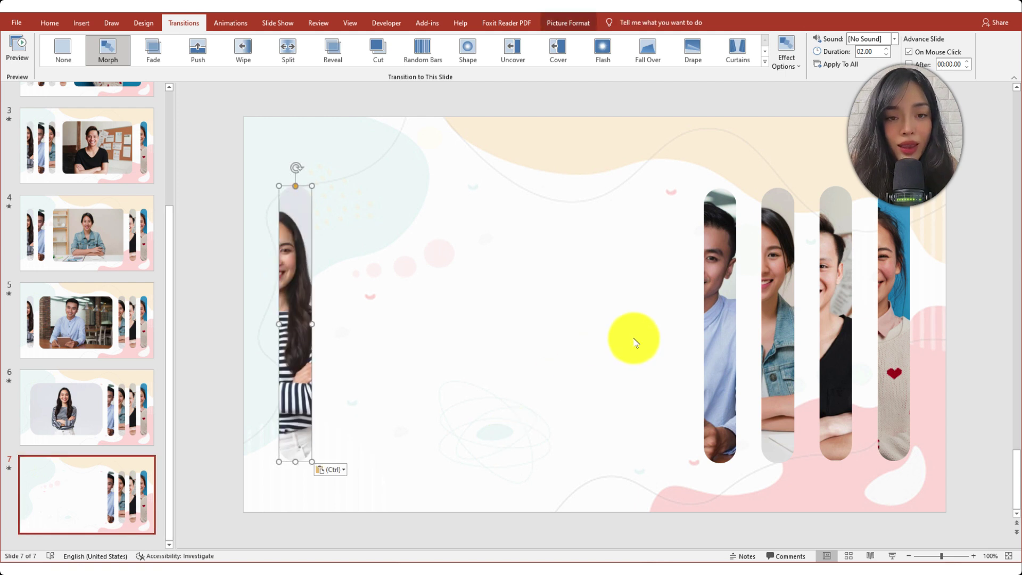
drag(301, 384, 667, 384)
click(204, 520)
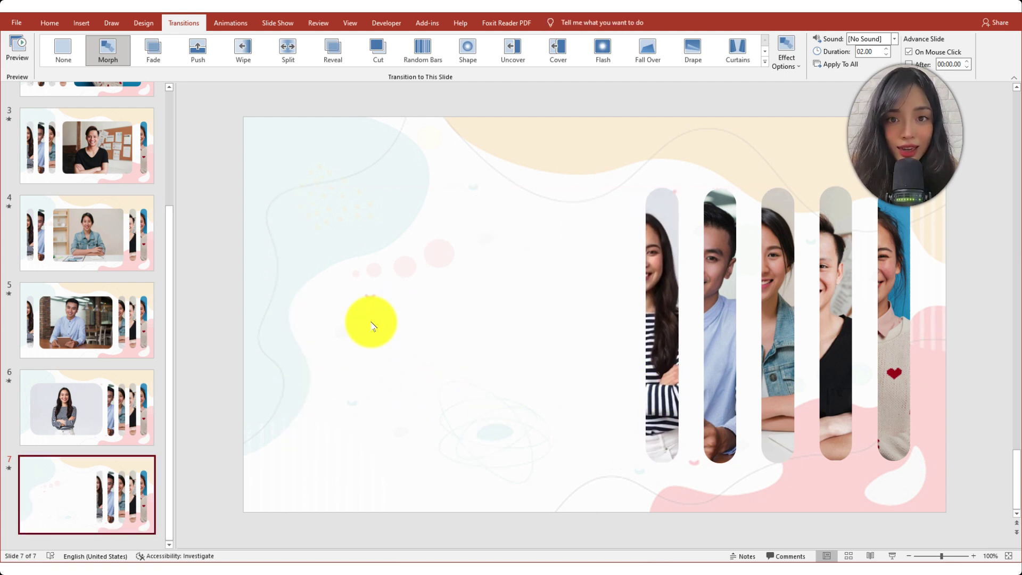
key(ctrl+v)
Apply the Morph transition to all slides.
click(68, 479)
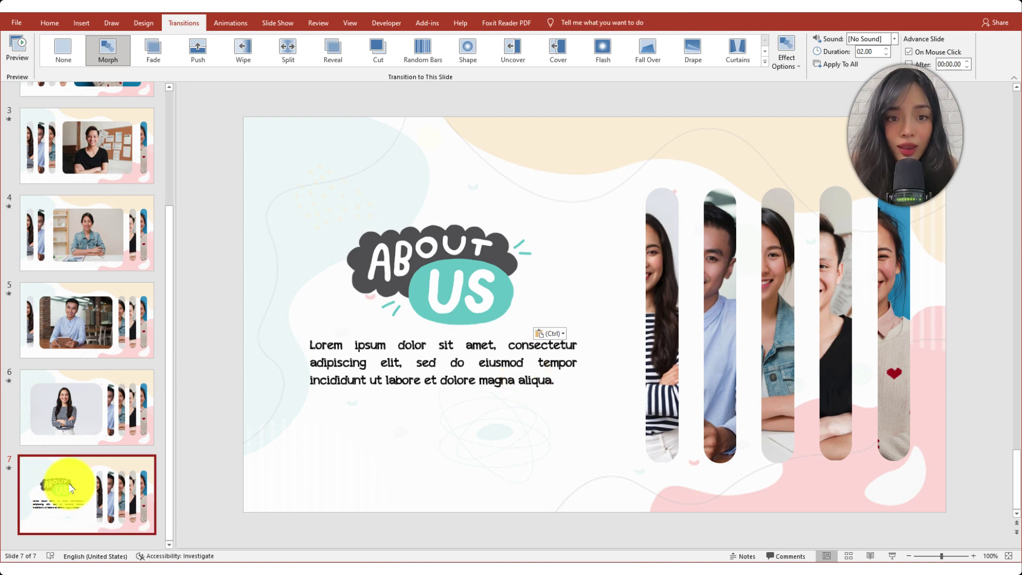
key(ctrl+a)
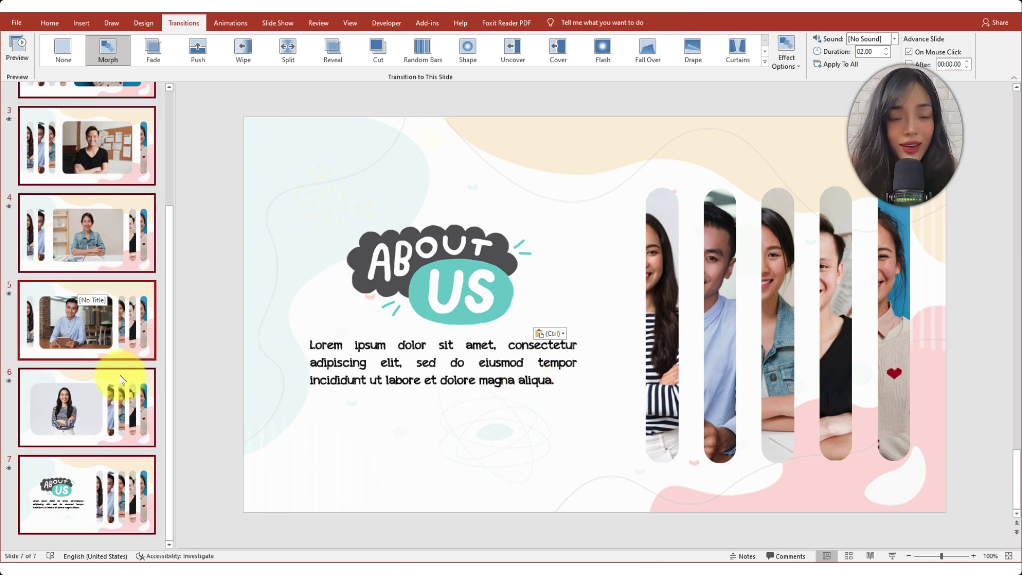
click(107, 53)
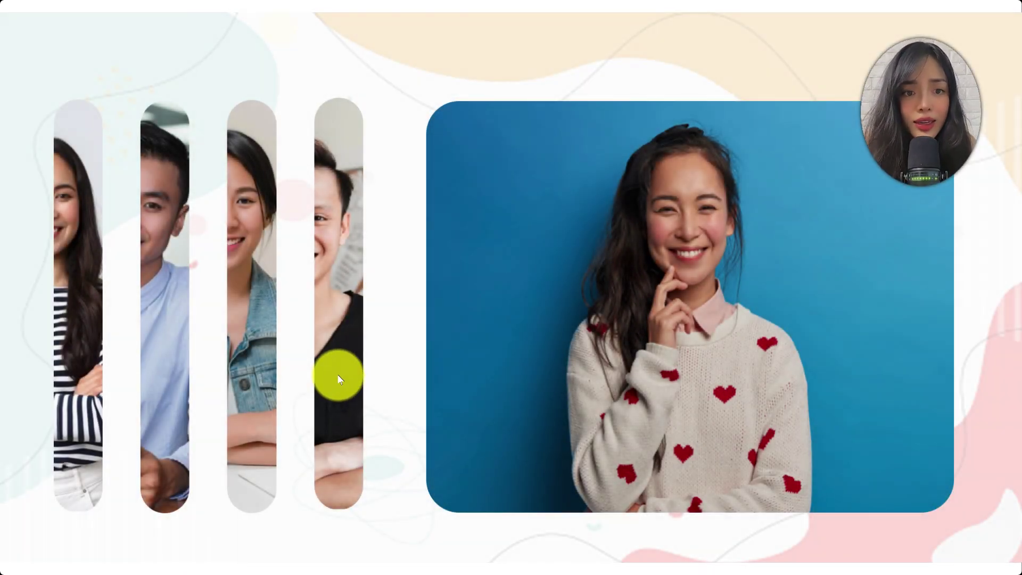
Advance through the expanded photos to About Us, then click circles 1, 3 and 2.
click(340, 379)
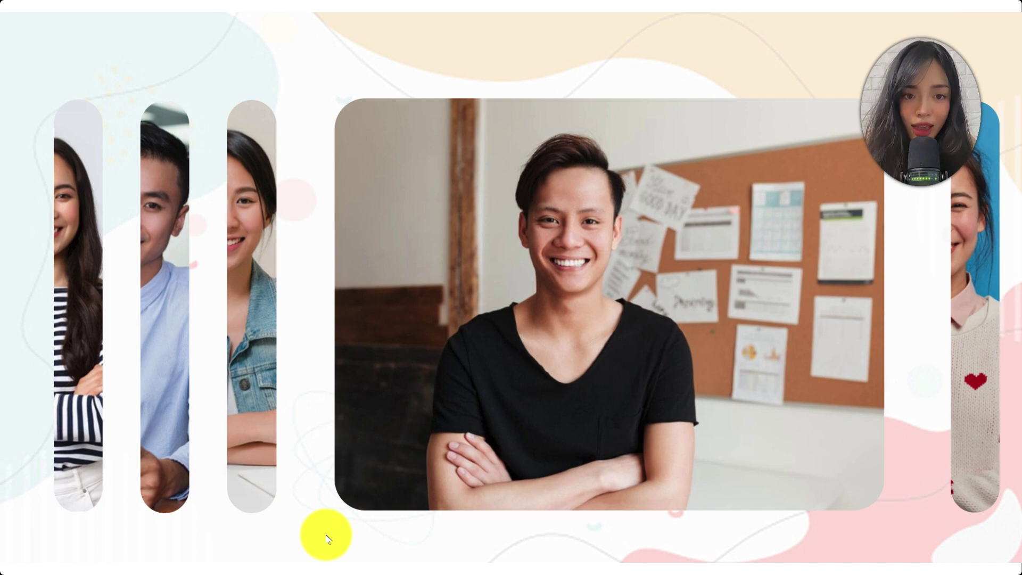
click(327, 538)
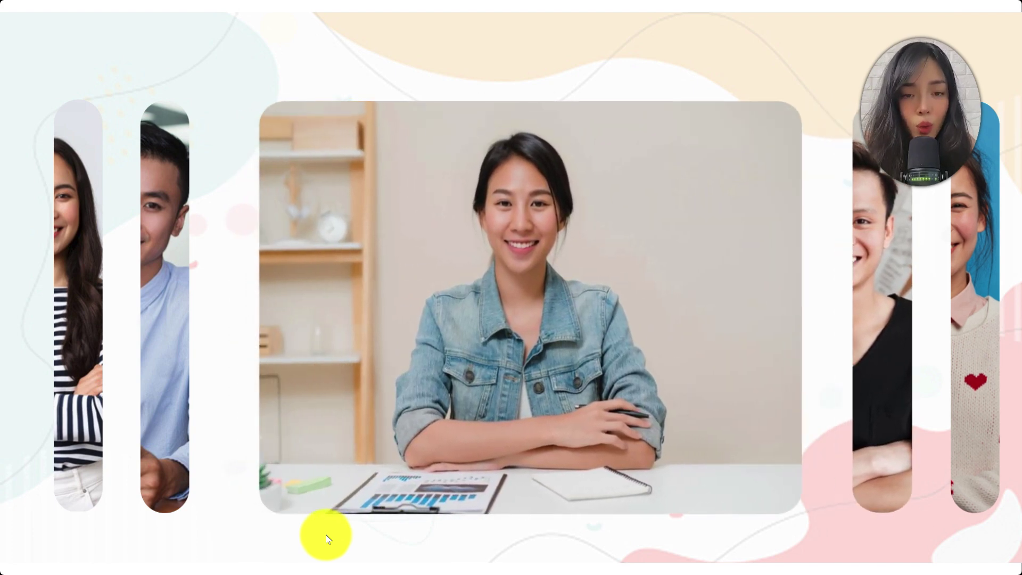
click(327, 539)
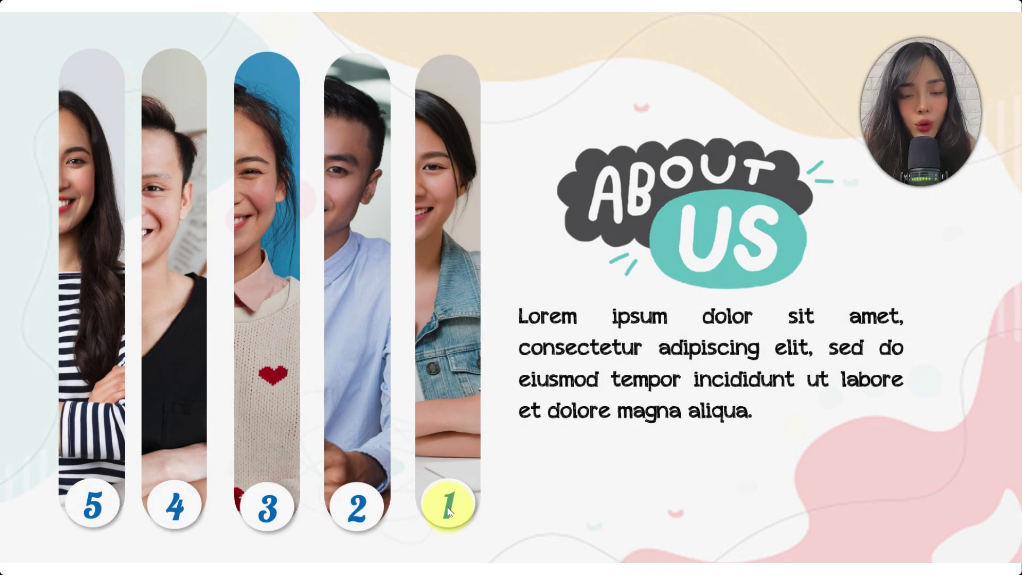
click(447, 510)
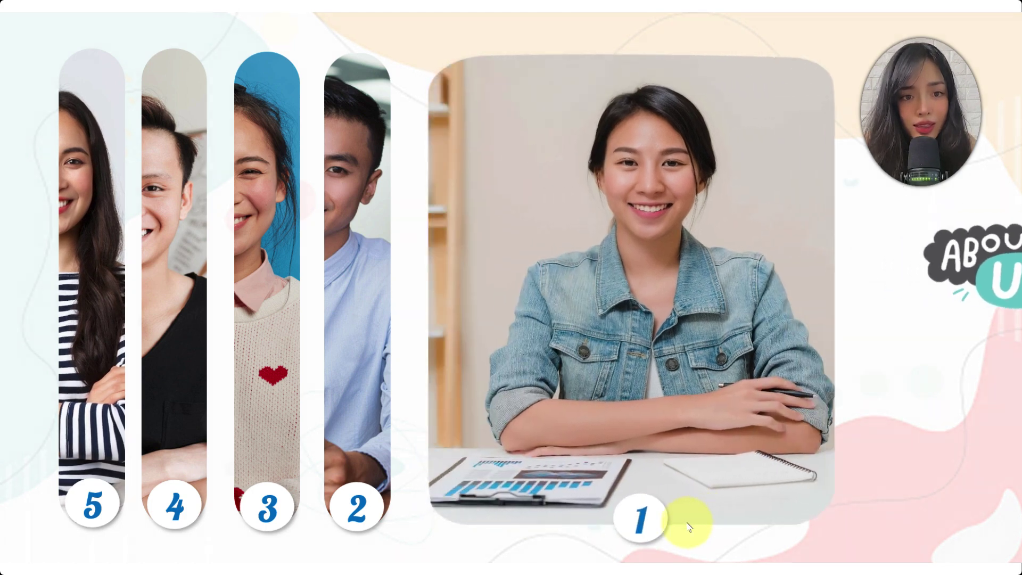
click(269, 506)
click(92, 504)
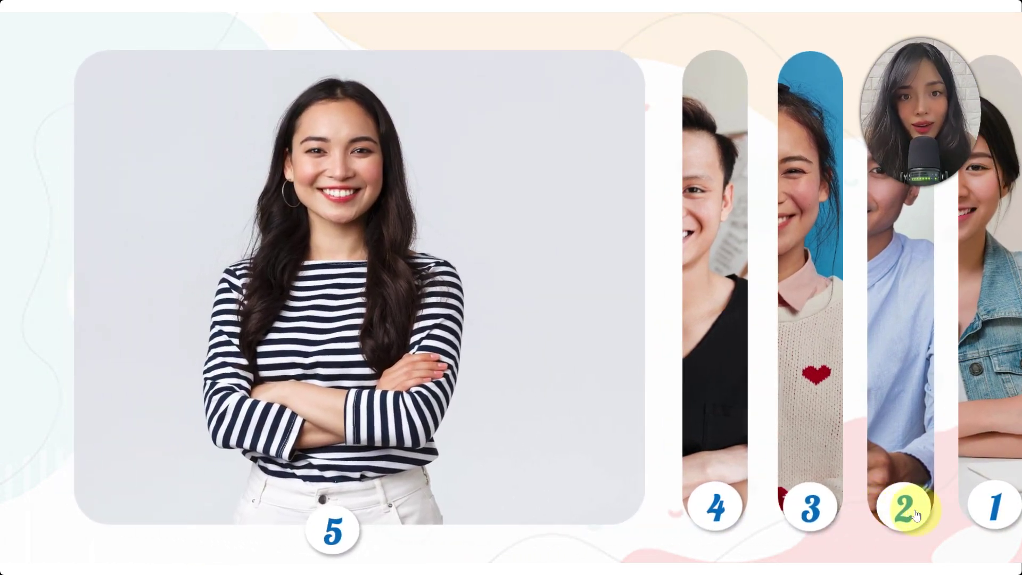
click(914, 509)
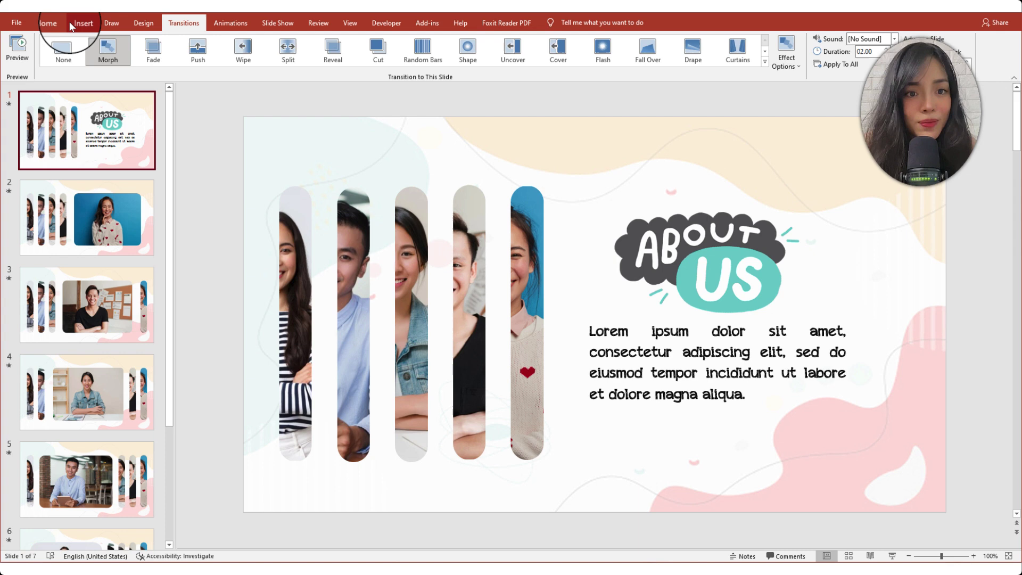
Draw a small oval at the first strip's bottom and copy the numbered circle onto the next strip.
click(75, 24)
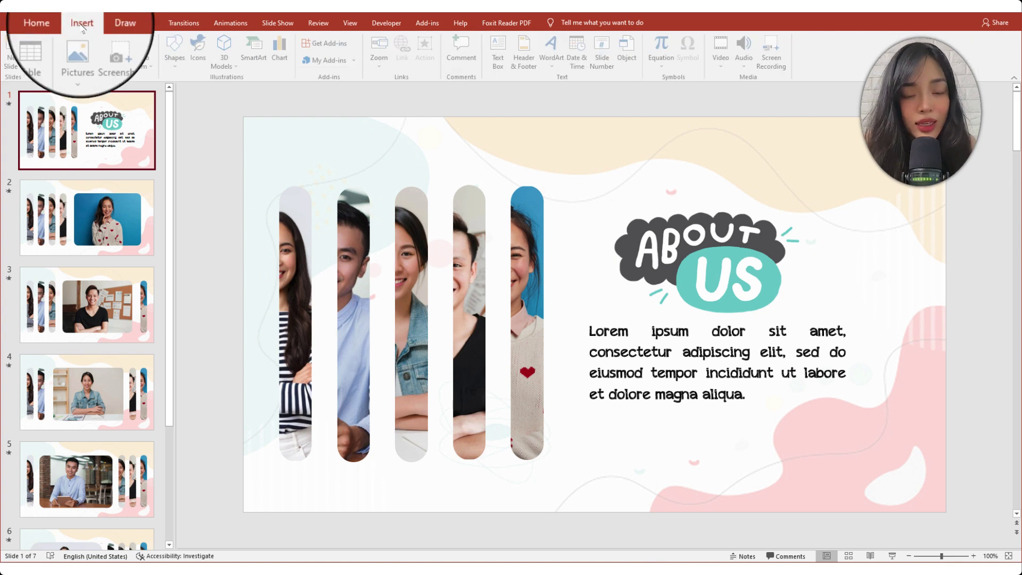
click(182, 67)
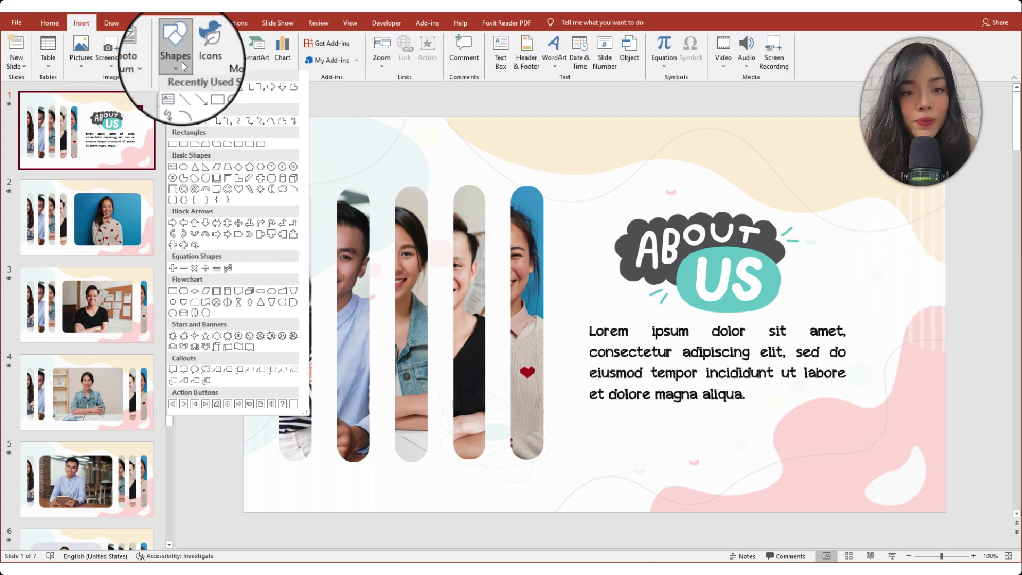
click(217, 90)
mouse_move(514, 426)
mouse_down()
mouse_move(543, 455)
mouse_move(528, 450)
mouse_up()
drag(407, 444, 357, 455)
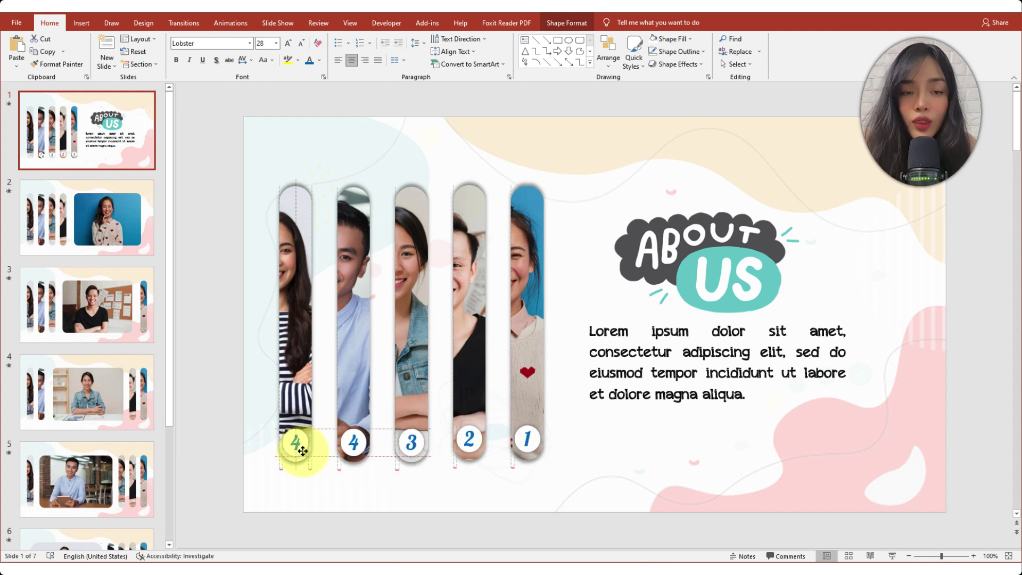
Hyperlink circles 1 and 2 to their matching slides in this document.
right_click(532, 452)
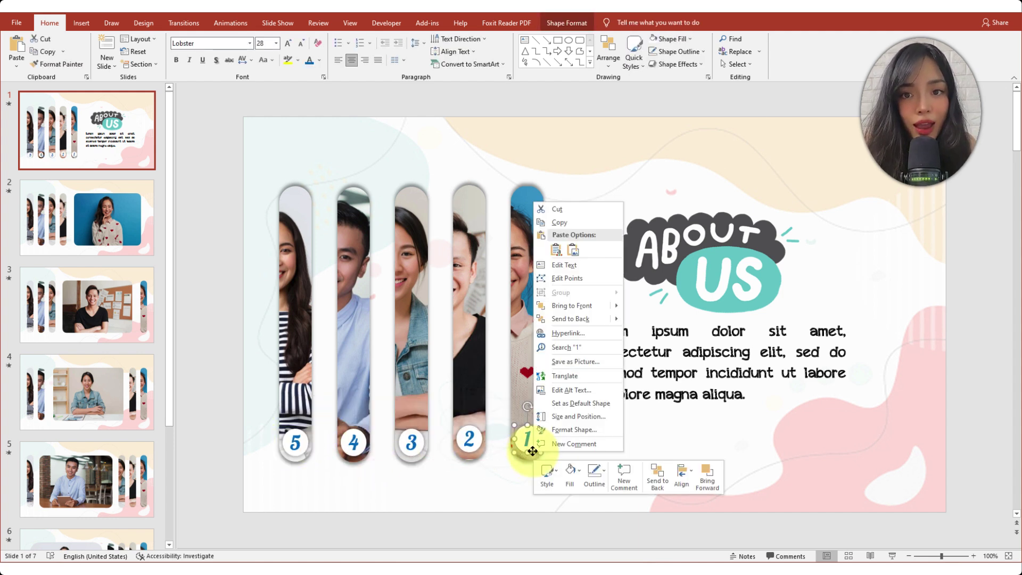
click(565, 333)
click(360, 266)
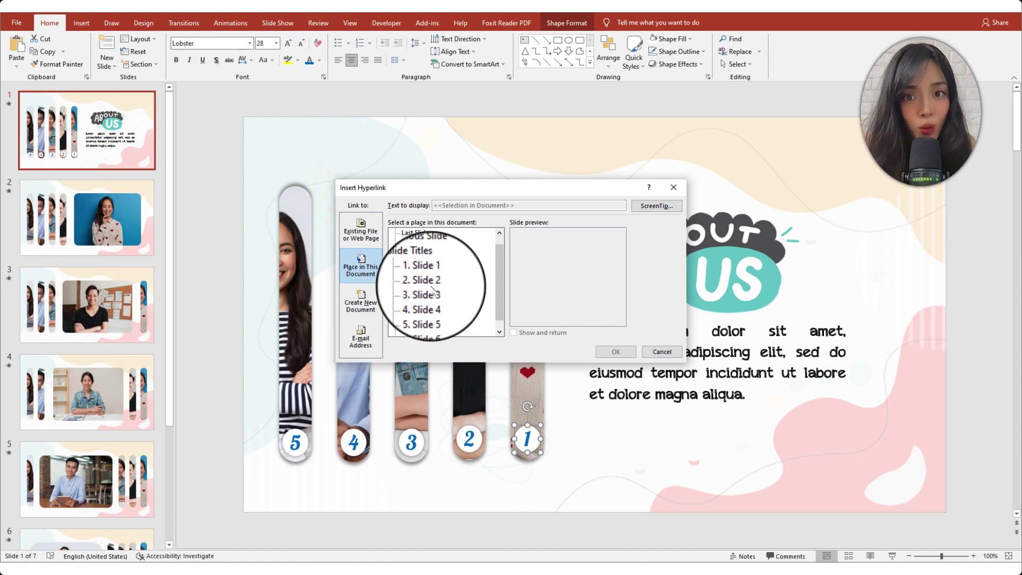
click(615, 351)
right_click(468, 438)
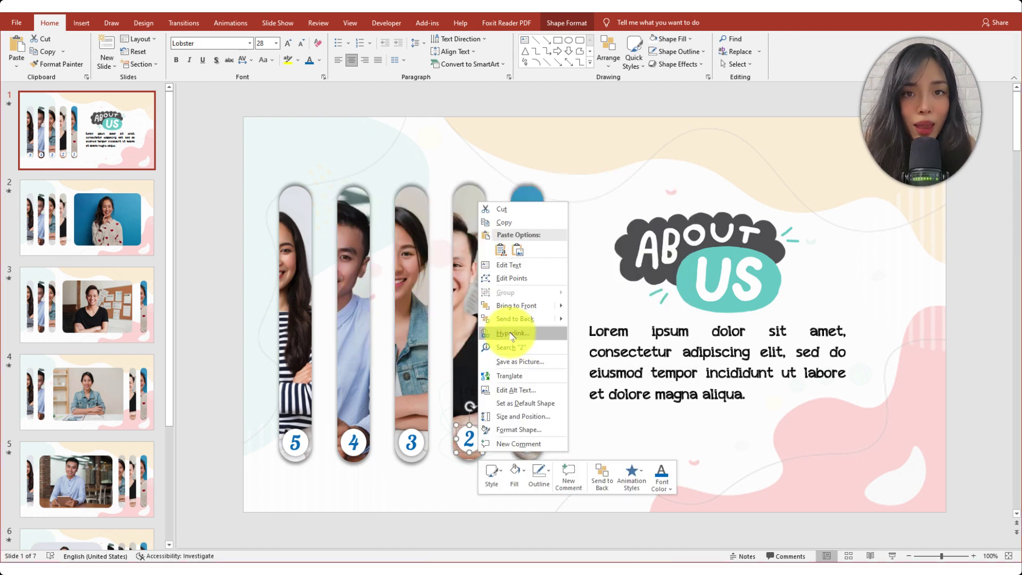
click(509, 335)
click(615, 352)
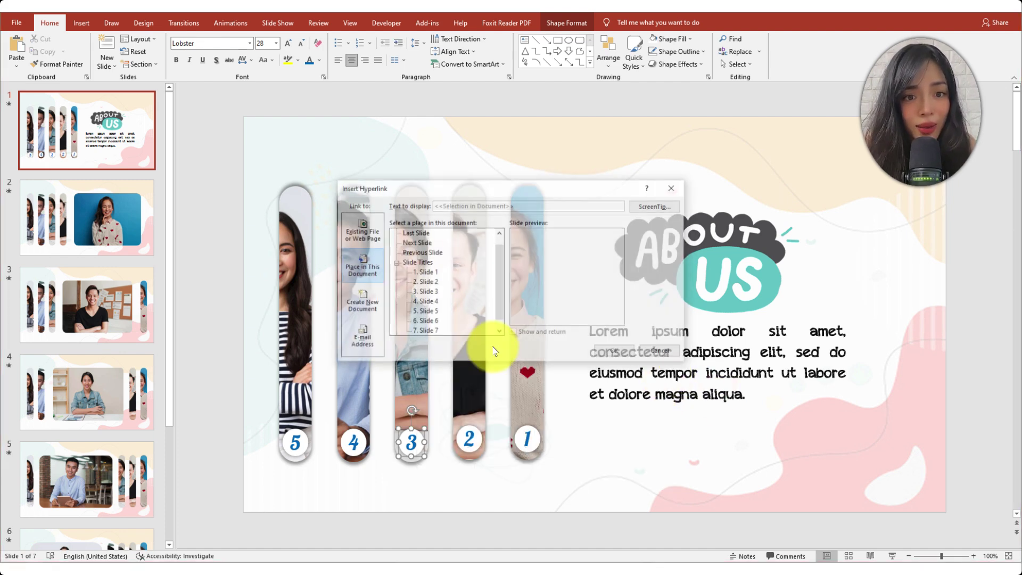
Hyperlink the next circle to its slide and circle 5 to slide 6.
right_click(353, 441)
click(379, 353)
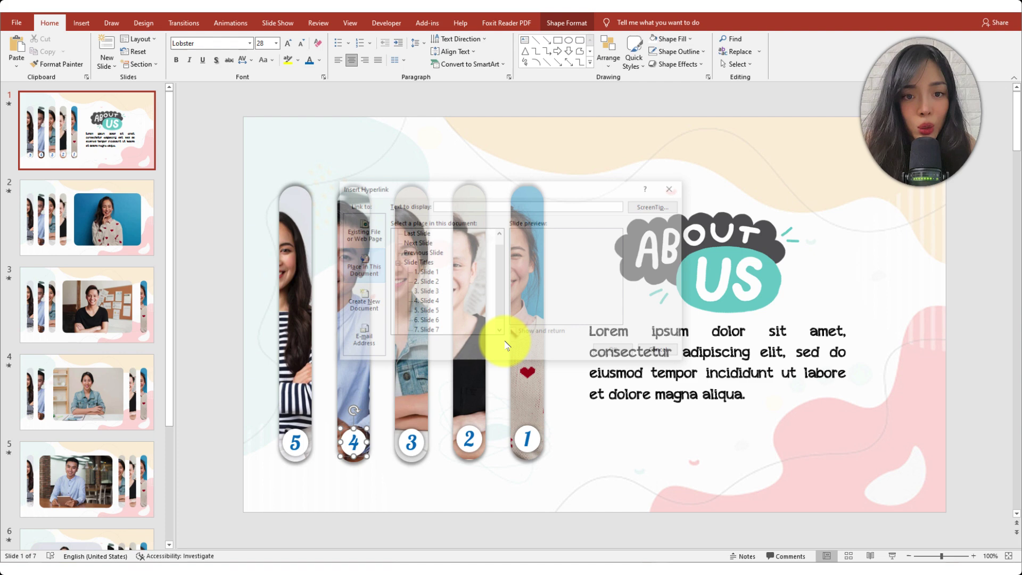
click(426, 301)
click(615, 351)
right_click(295, 442)
click(326, 342)
click(426, 321)
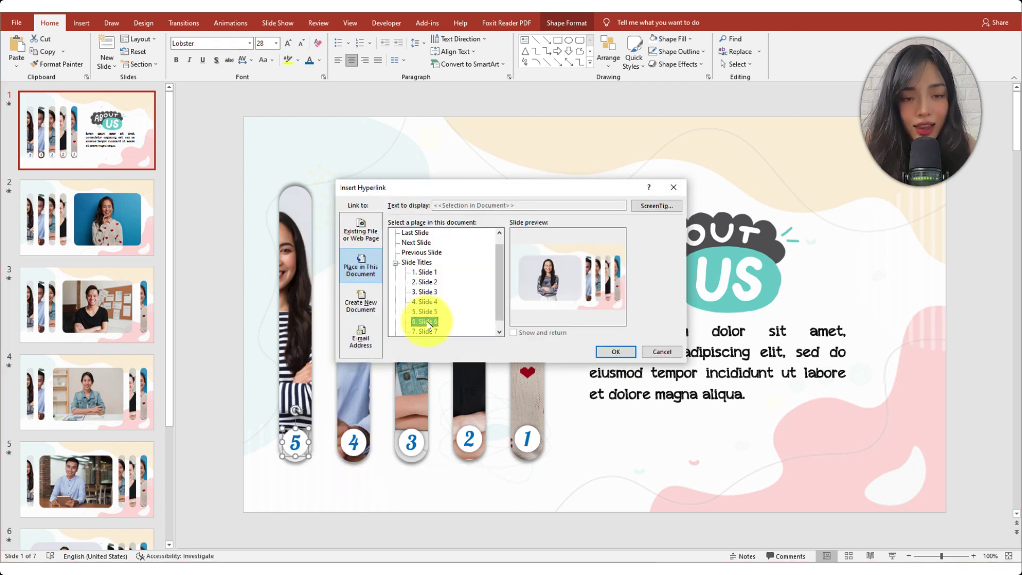
click(615, 351)
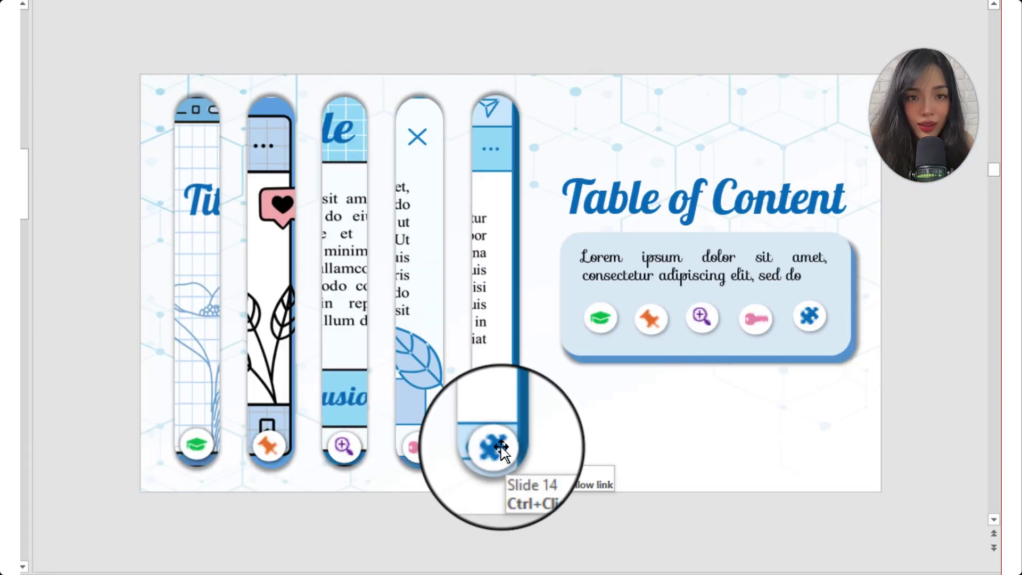
click(509, 447)
click(407, 448)
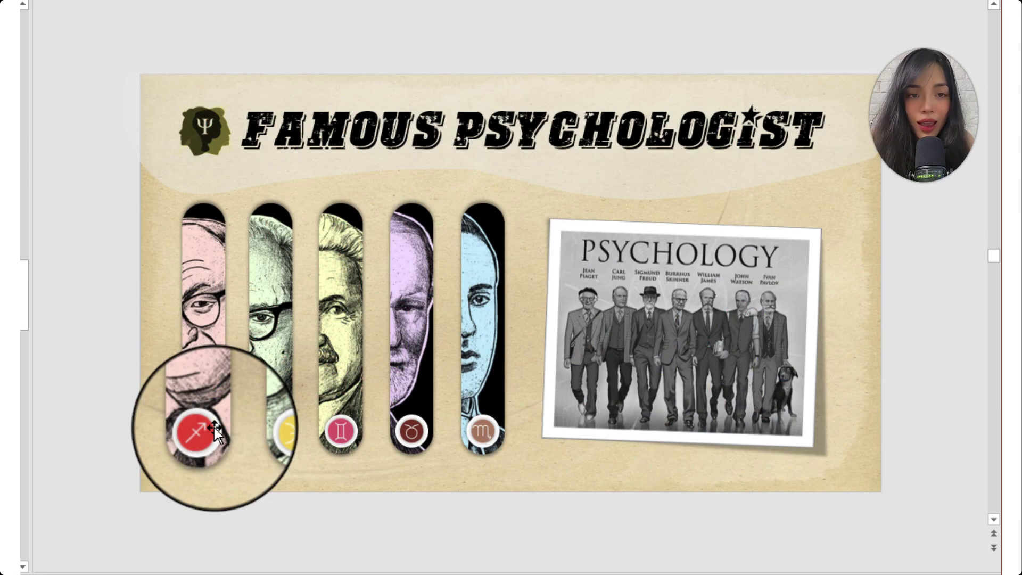
click(186, 426)
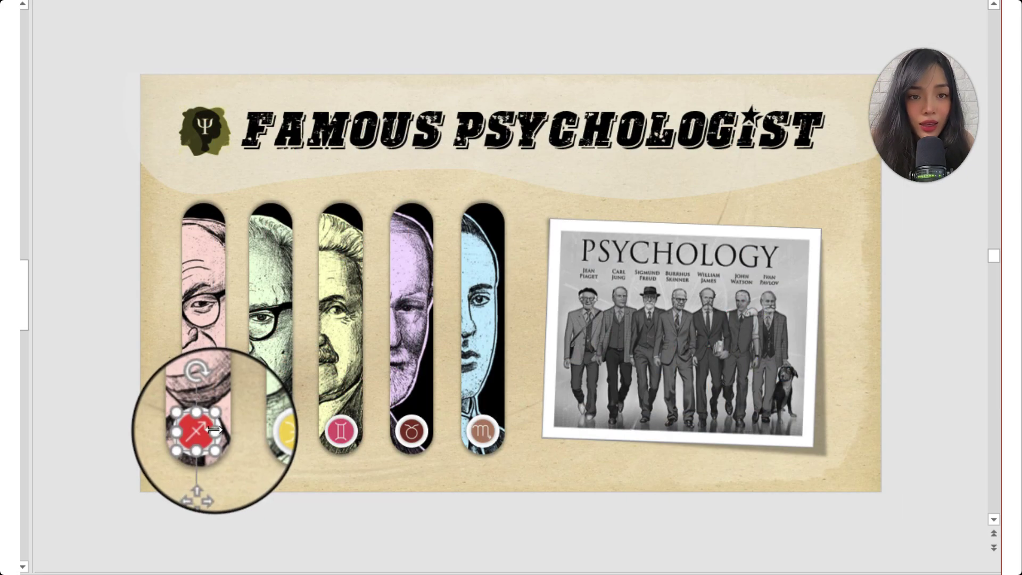
click(270, 429)
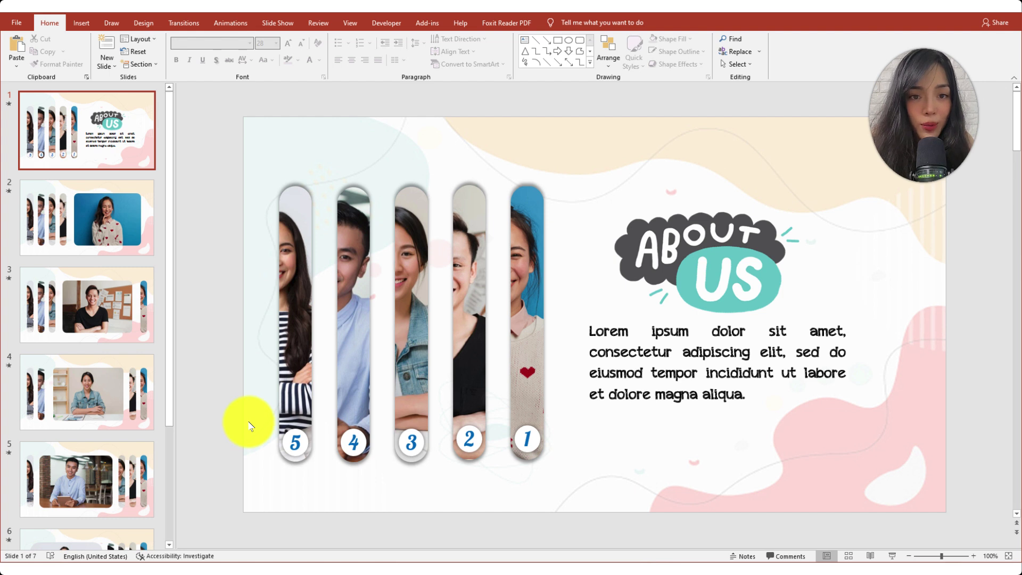
Copy all five numbered circles together and paste them onto slide 2.
mouse_move(238, 416)
mouse_down()
mouse_move(573, 477)
mouse_move(563, 482)
mouse_up()
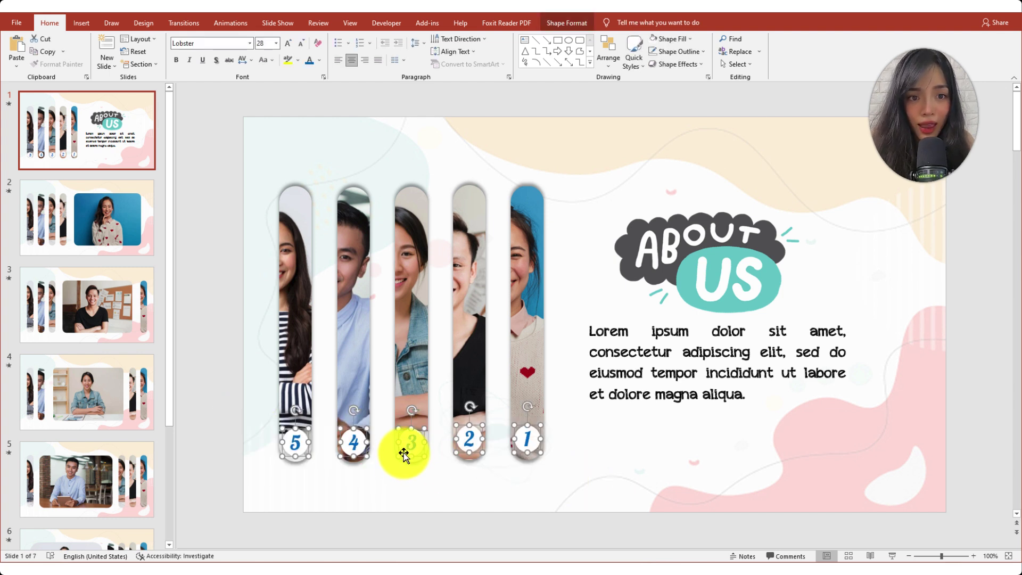
key(ctrl+c)
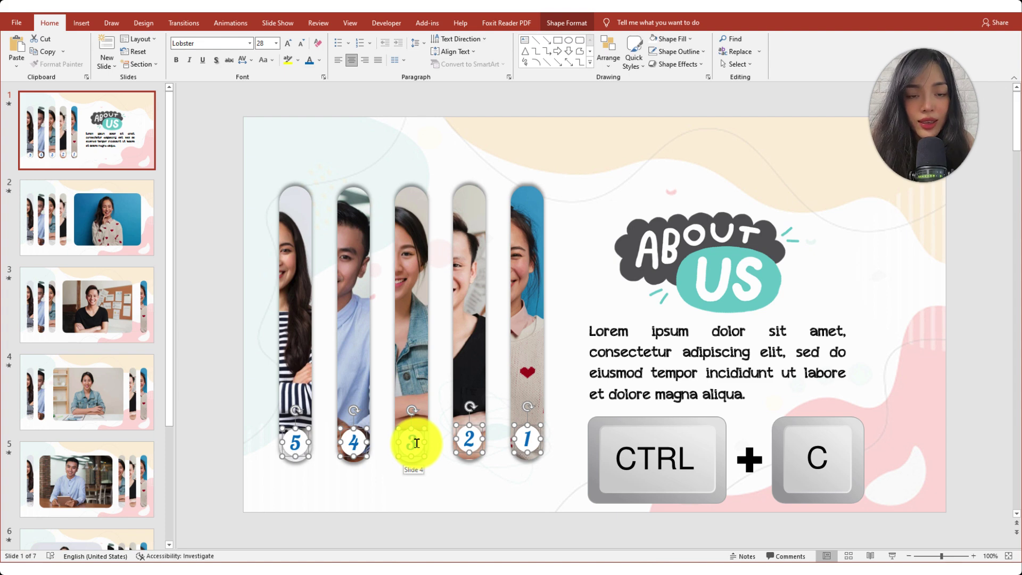
click(128, 247)
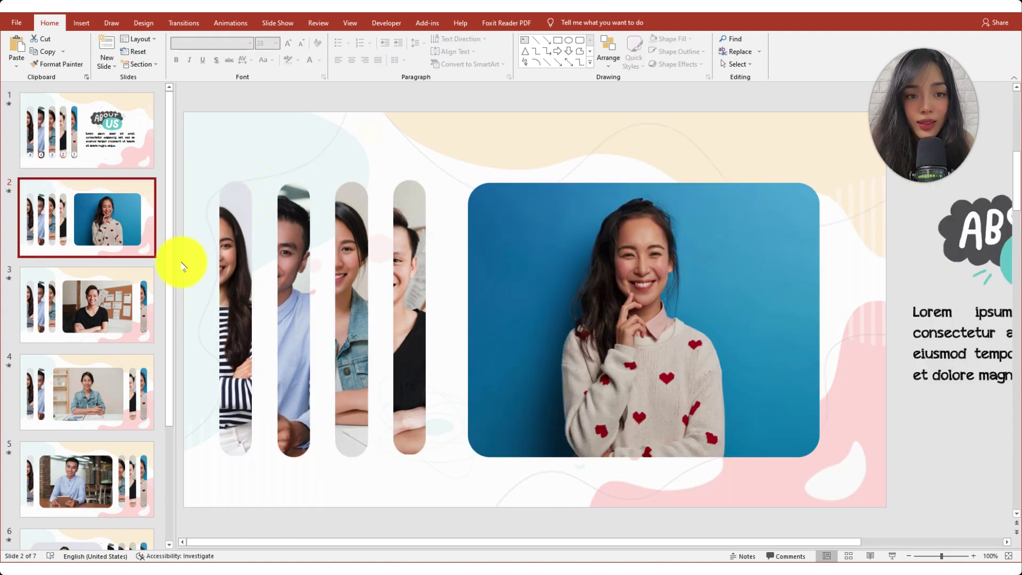
key(ctrl+v)
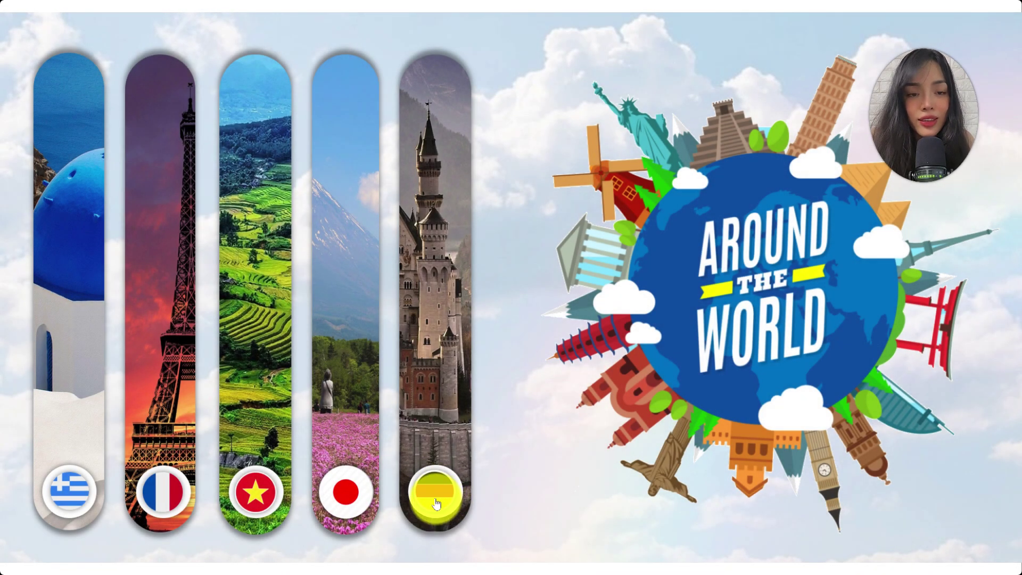
Expand the Greece, Japan, Vietnam, Germany and France strips in the Around the World slideshow.
click(436, 502)
click(882, 500)
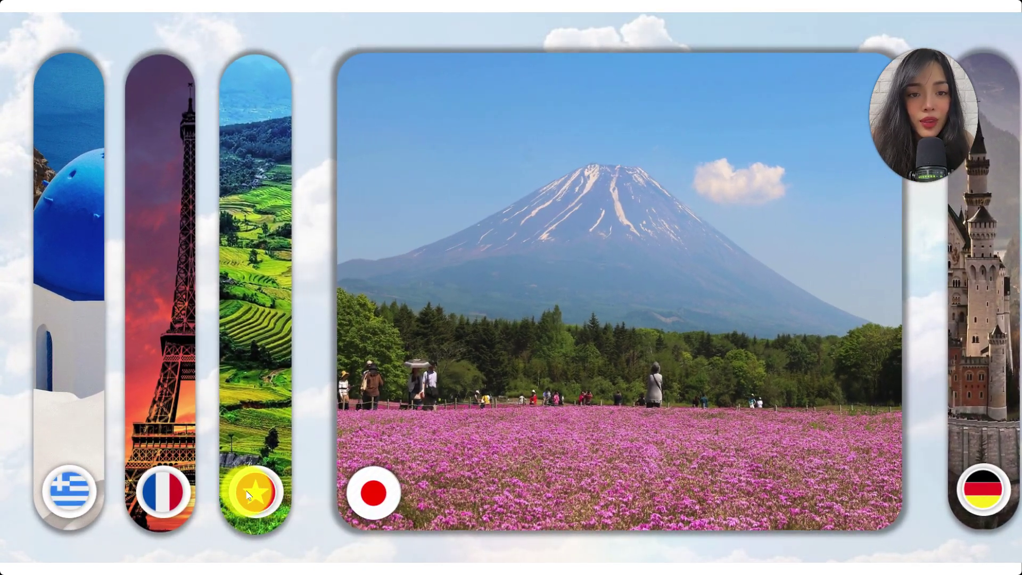
click(250, 489)
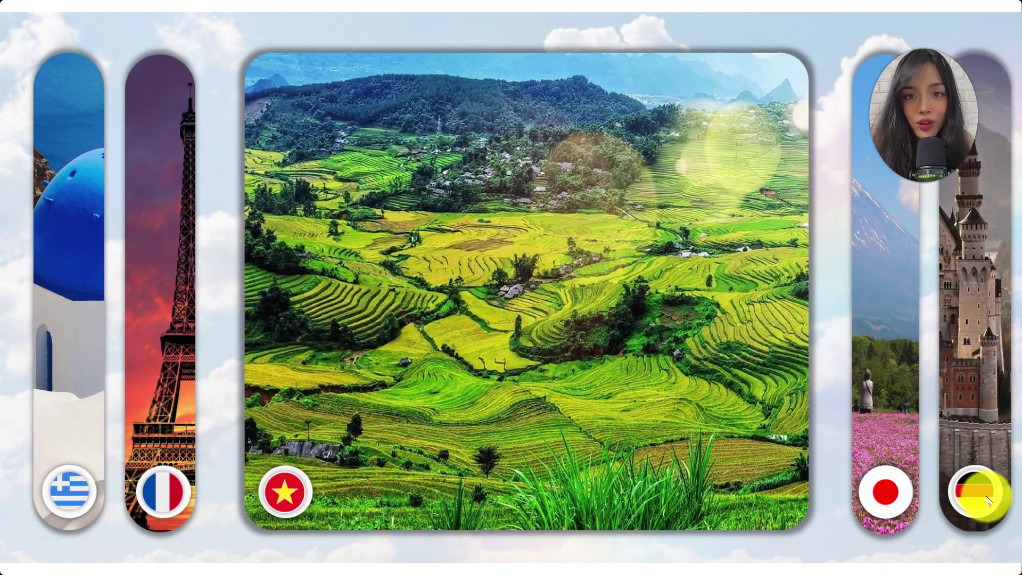
click(975, 499)
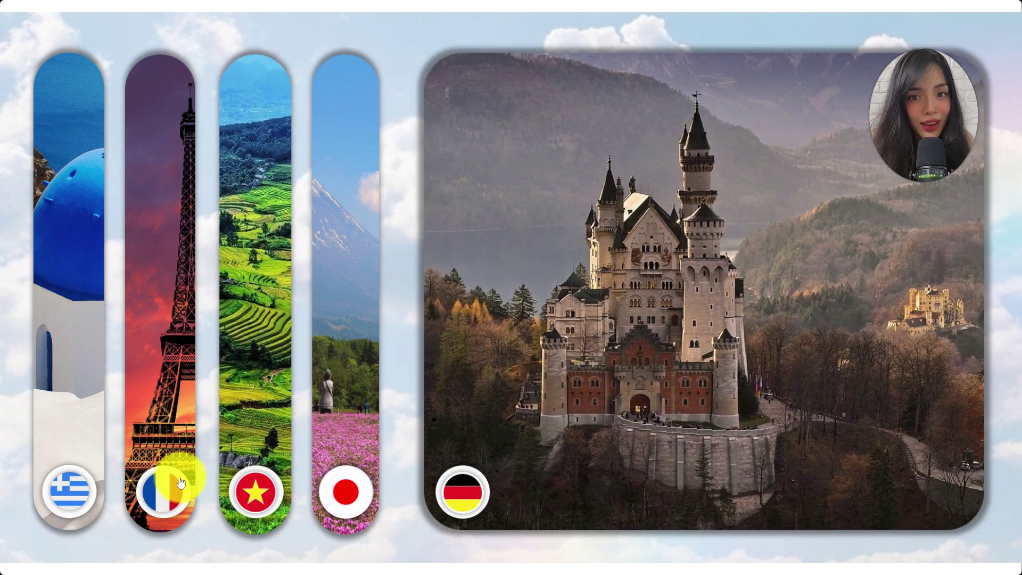
click(180, 482)
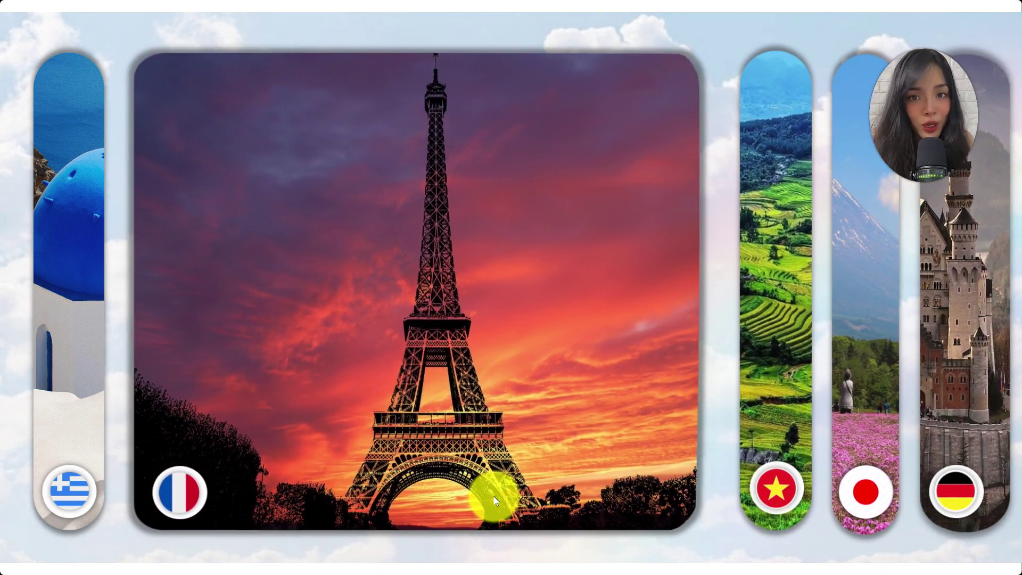
click(788, 487)
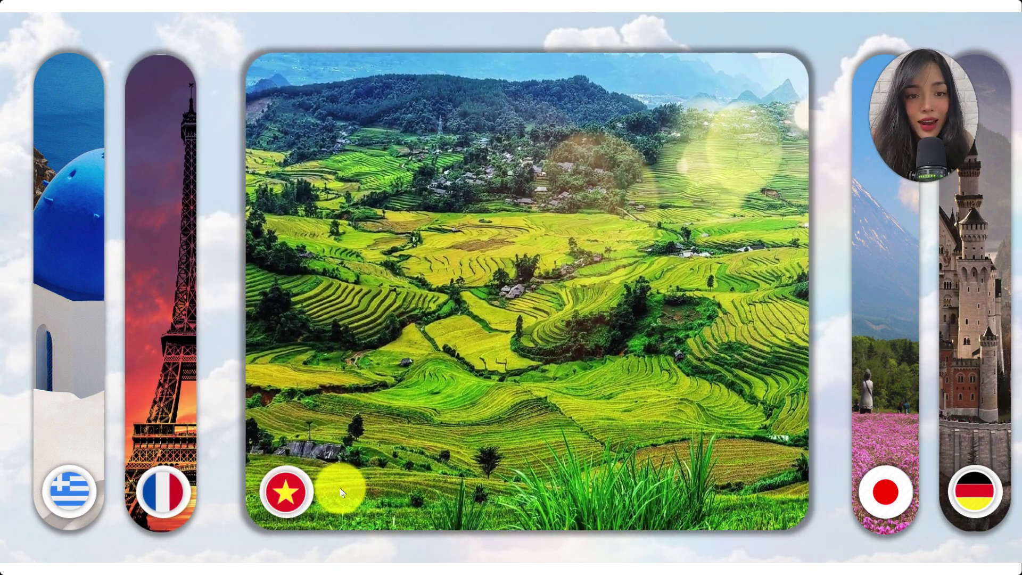
On the Table of Content slide, expand the Title and Conclusion strips.
click(338, 487)
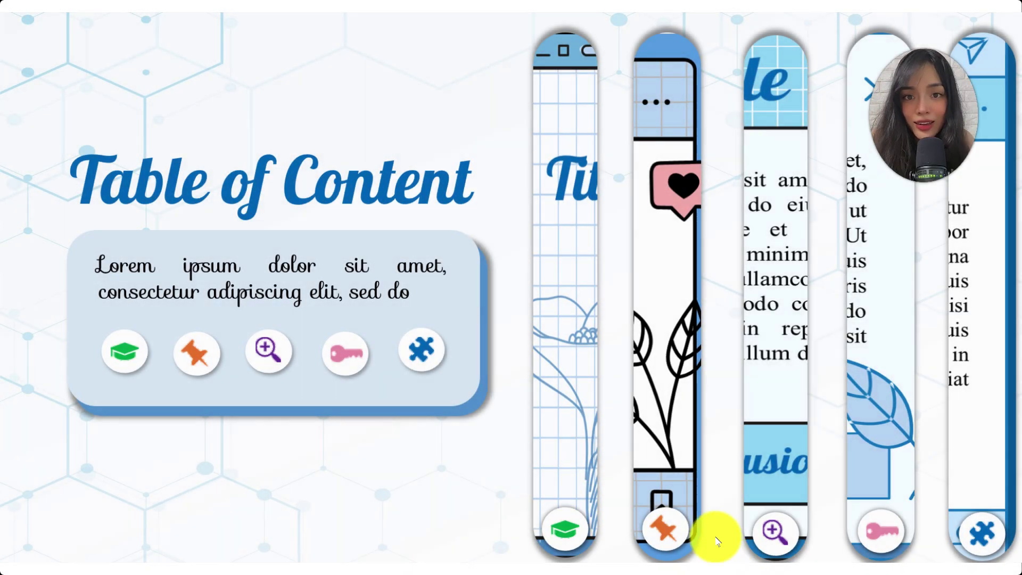
click(716, 540)
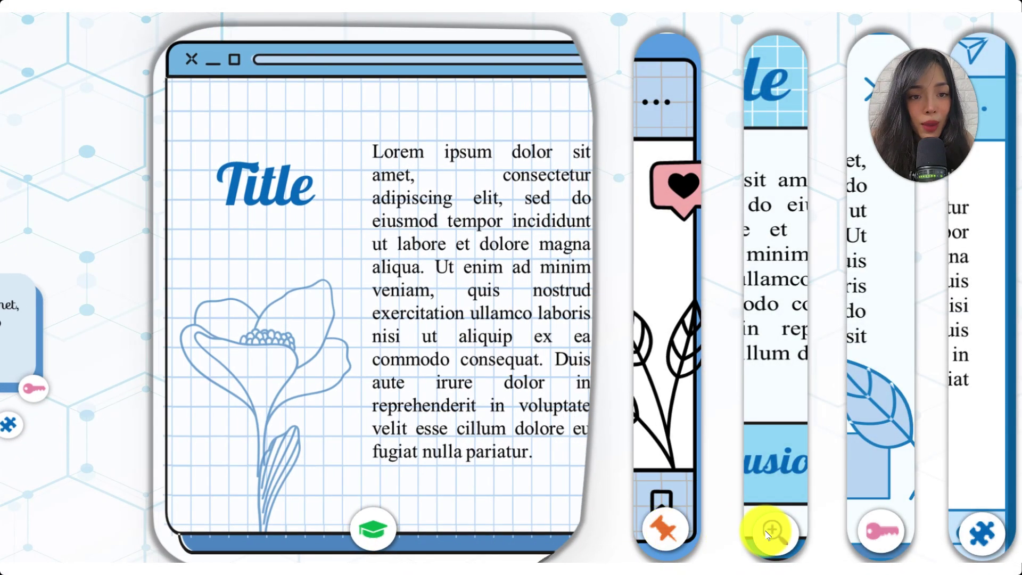
click(778, 542)
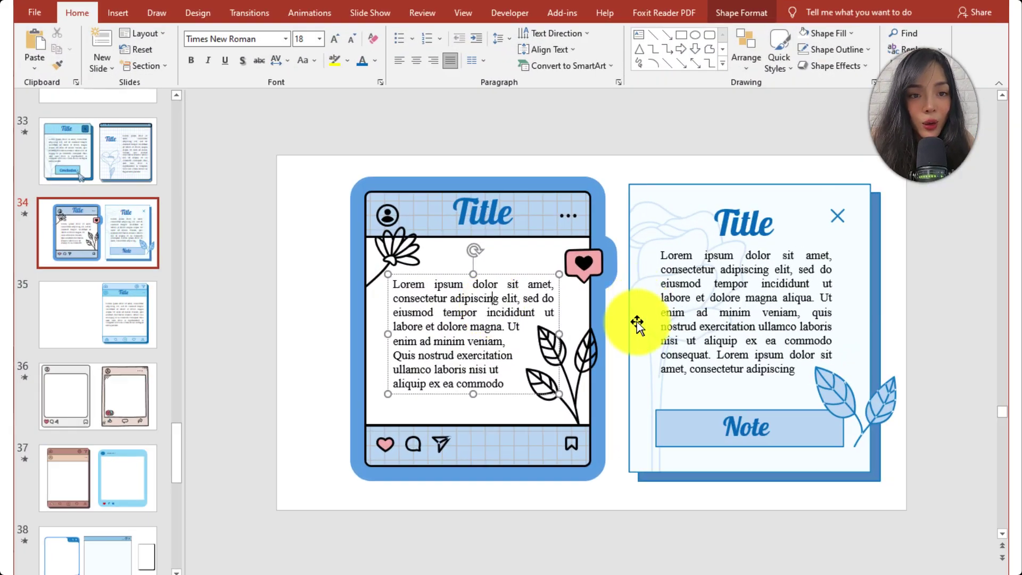
Select every piece of the left social-media card on slide 34.
click(567, 221)
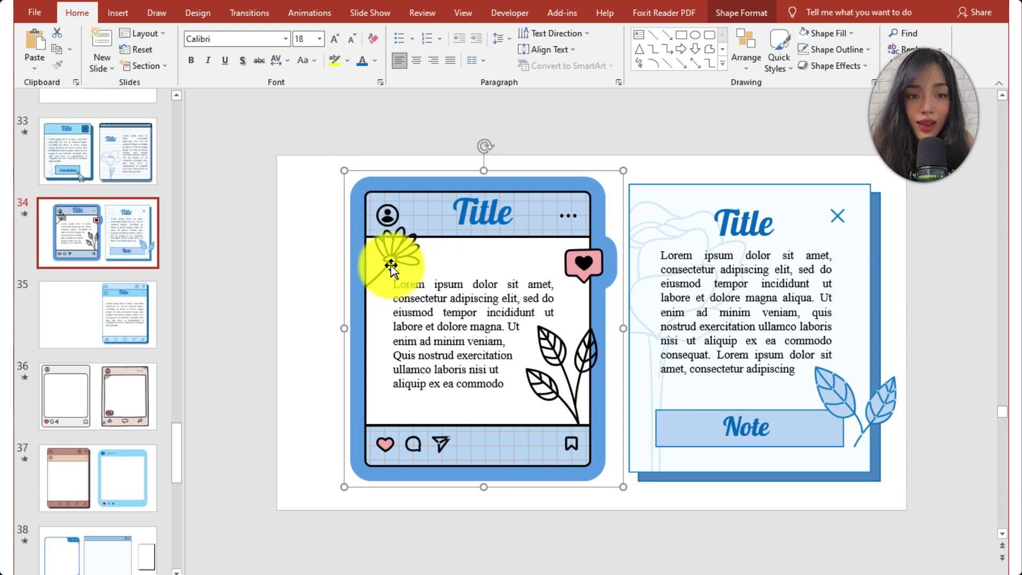
click(463, 395)
click(742, 410)
click(737, 417)
click(737, 341)
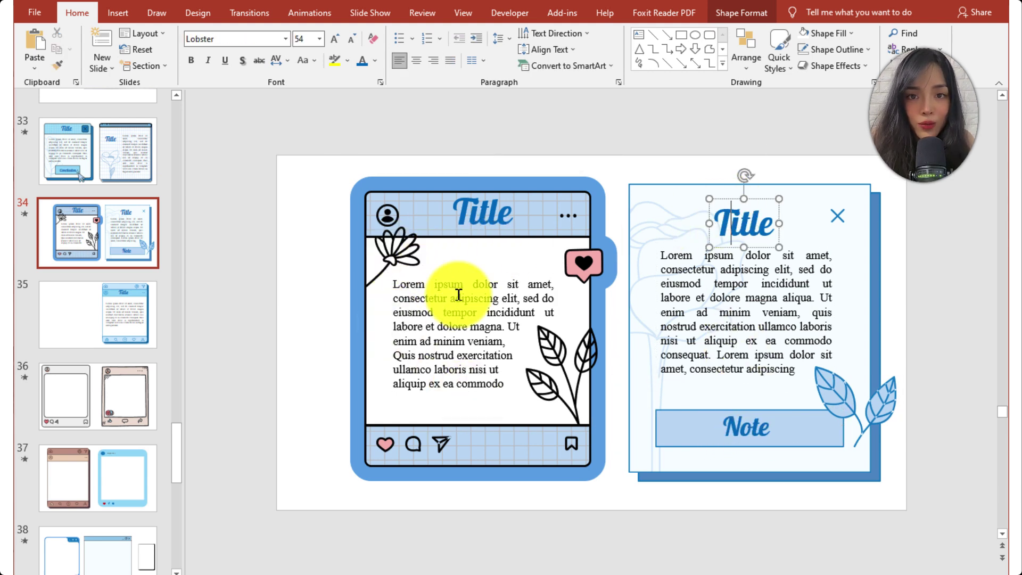
mouse_move(294, 103)
mouse_down()
mouse_move(662, 520)
mouse_move(633, 548)
mouse_up()
Copy the card, paste it as a picture to its right, and trim its side.
right_click(594, 163)
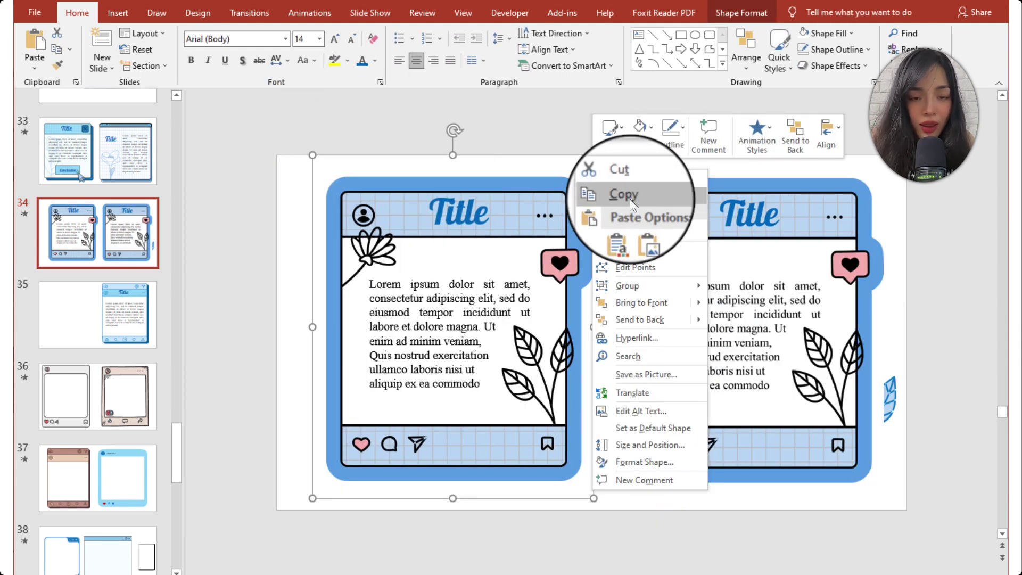
click(634, 197)
right_click(610, 160)
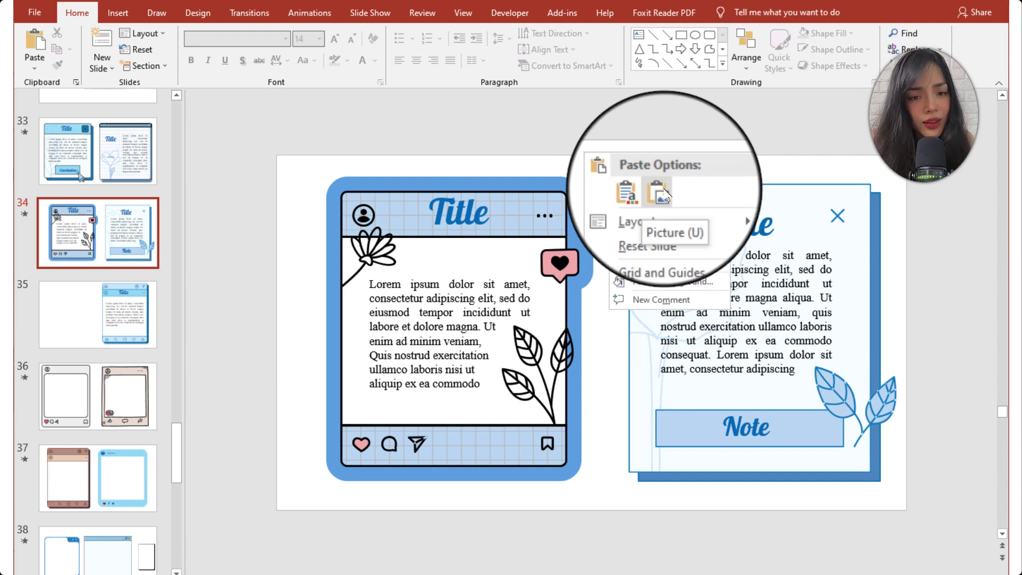
click(664, 192)
drag(605, 320, 768, 319)
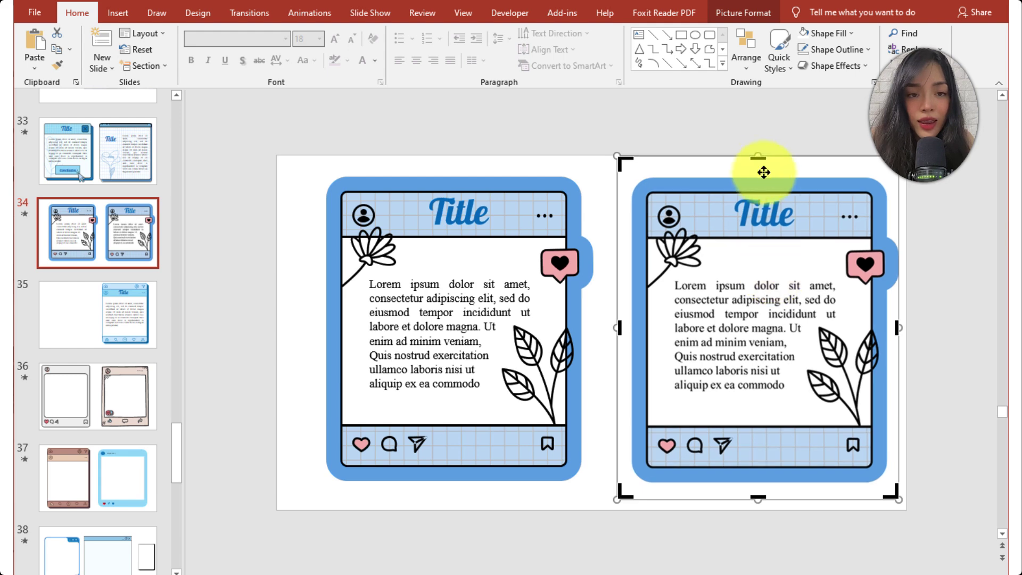
mouse_move(787, 342)
mouse_down()
mouse_move(846, 355)
mouse_move(654, 370)
mouse_up()
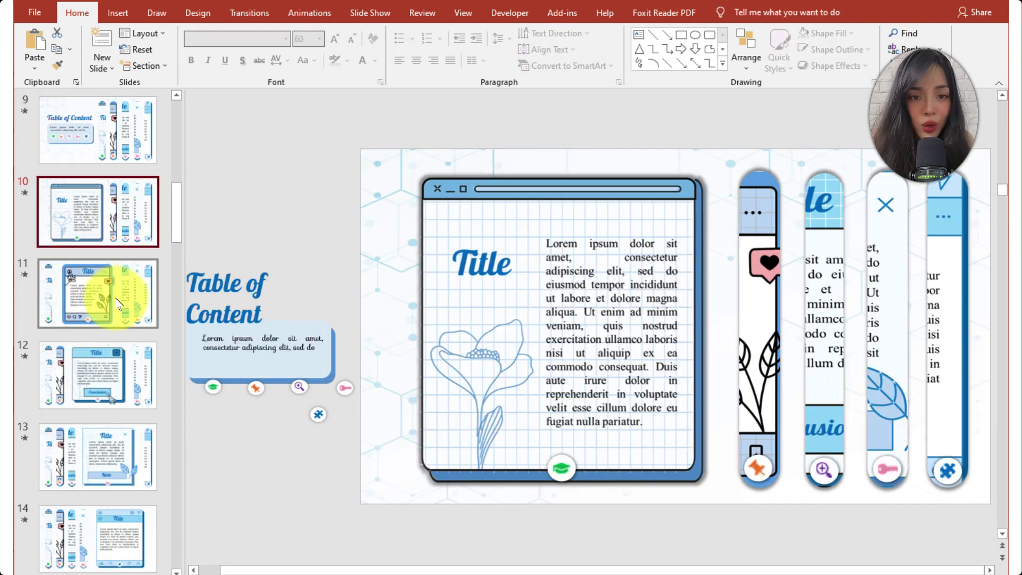
Step through the table-of-contents slides 12 to 14.
click(118, 301)
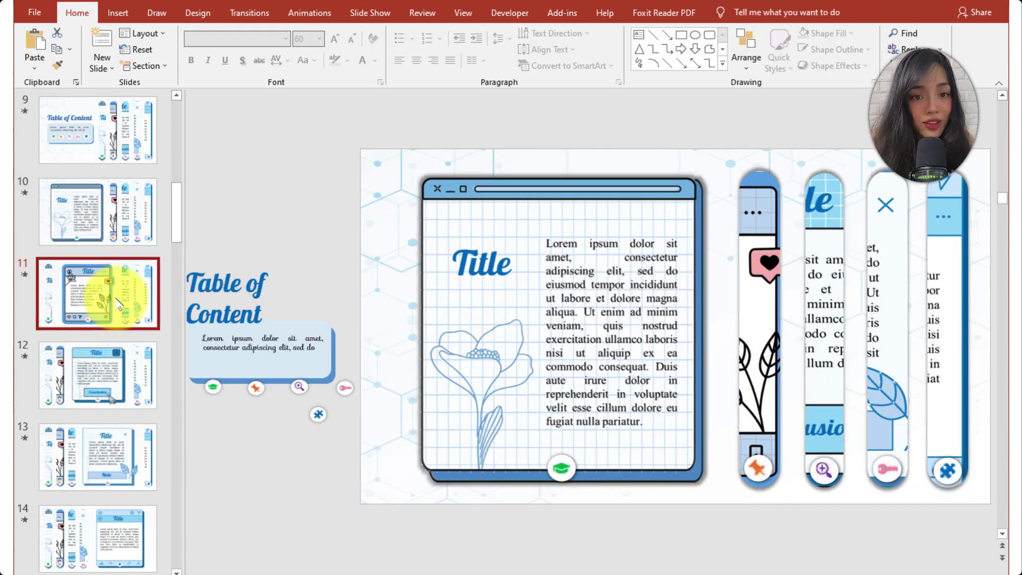
click(116, 395)
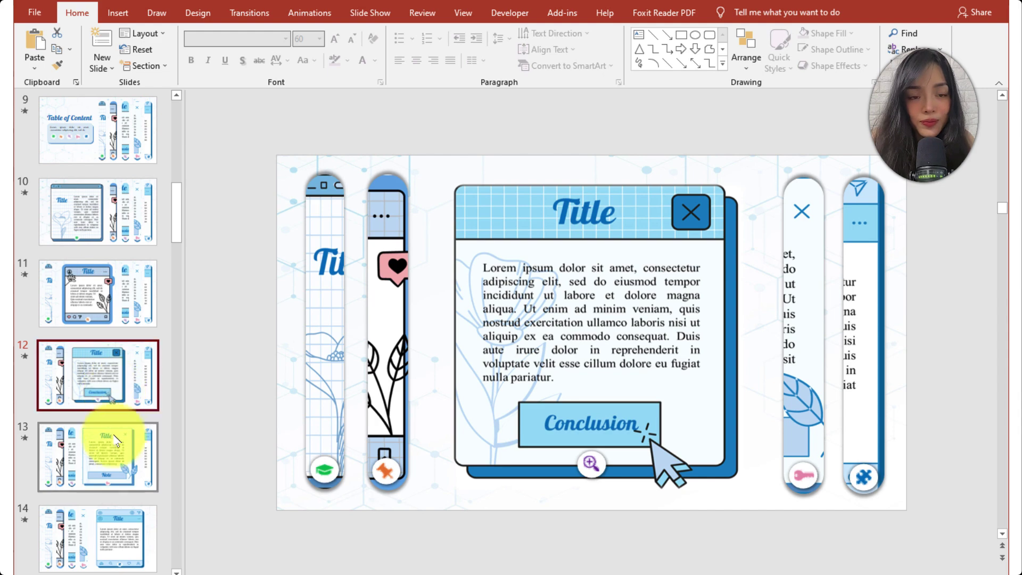
click(117, 439)
click(113, 535)
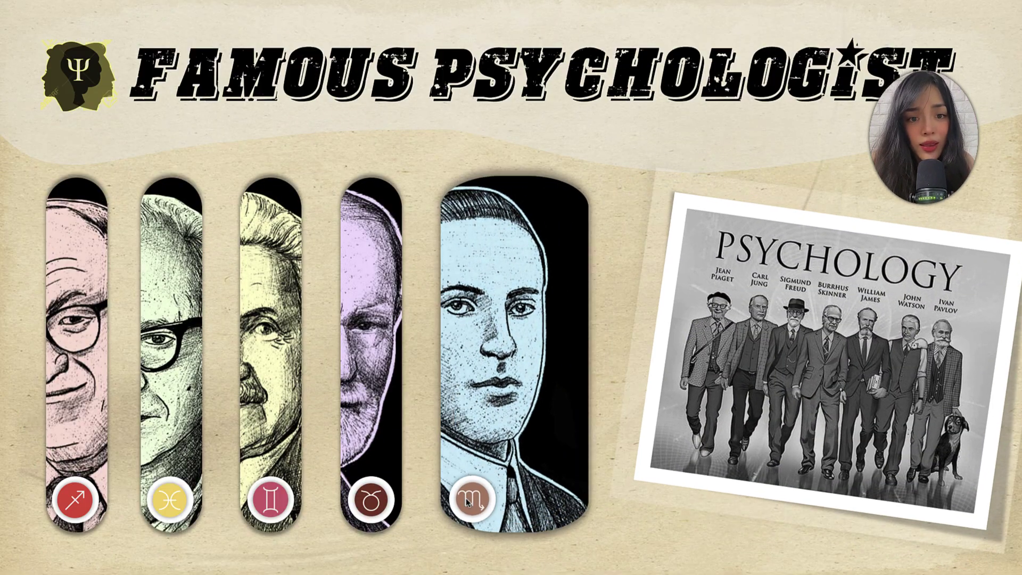
Expand the Vygotsky, Freud and Erik Erikson cards in the psychologist slideshow.
click(466, 502)
click(371, 503)
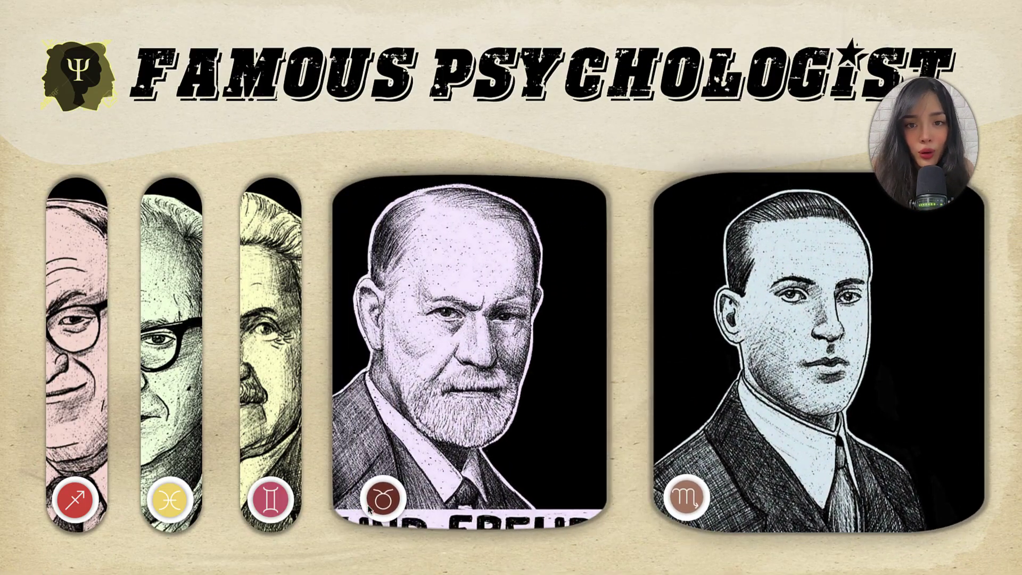
click(270, 499)
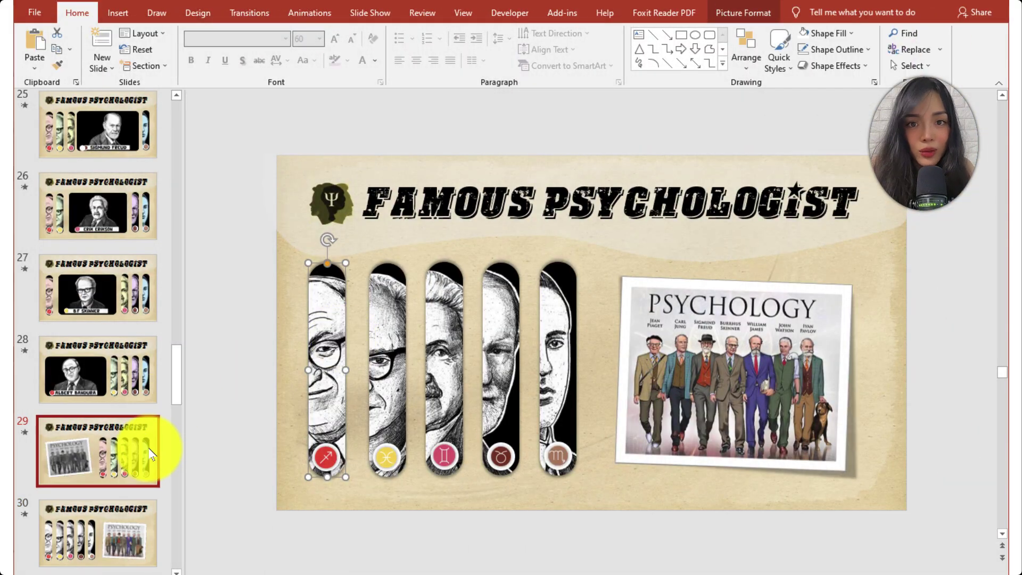
Show the picture Color options, then browse to slide 27, slide 4 and slide 5.
click(757, 19)
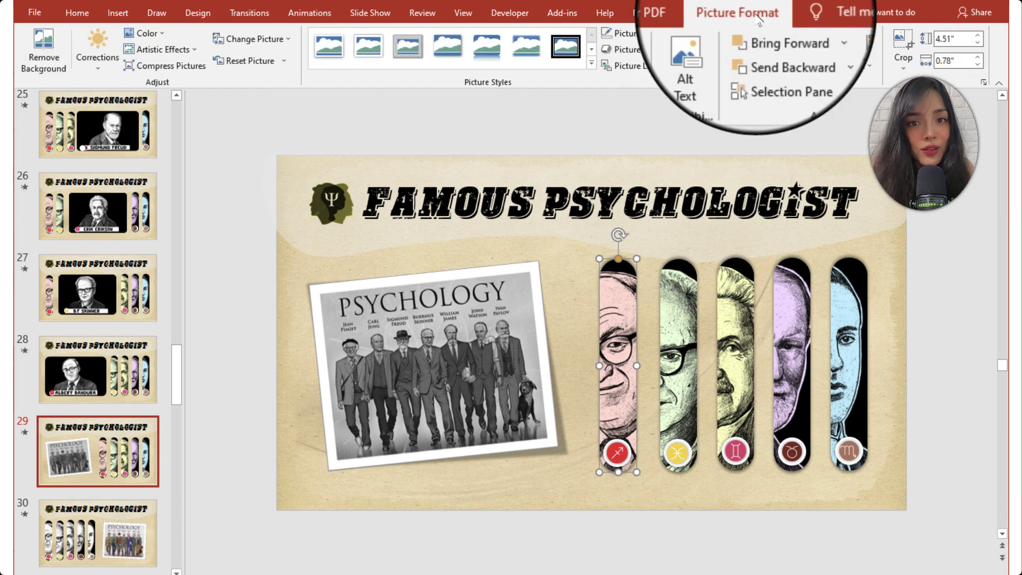
click(145, 33)
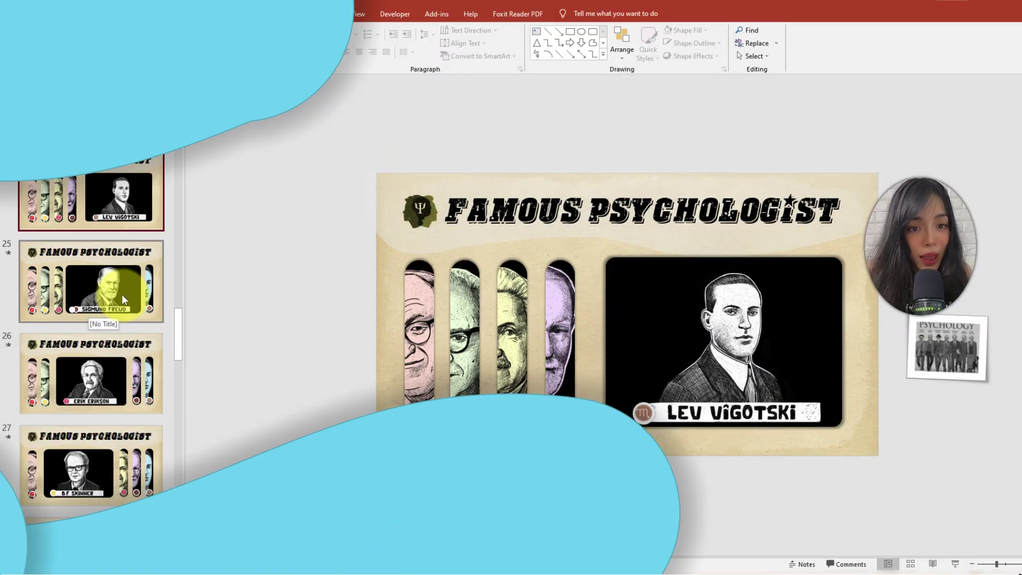
click(122, 295)
click(110, 360)
click(104, 450)
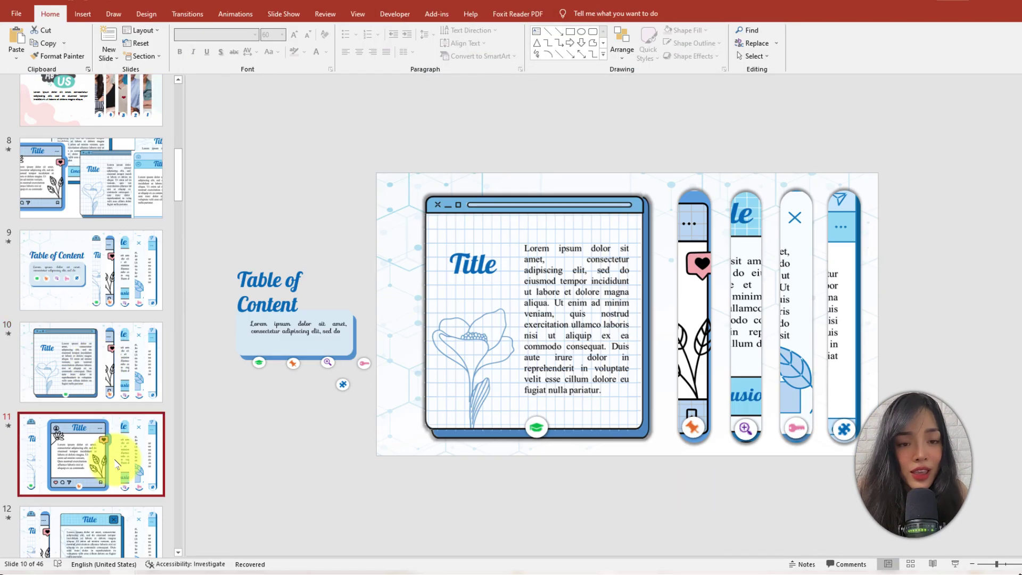
scroll(116, 462, up, 10)
click(90, 401)
click(128, 483)
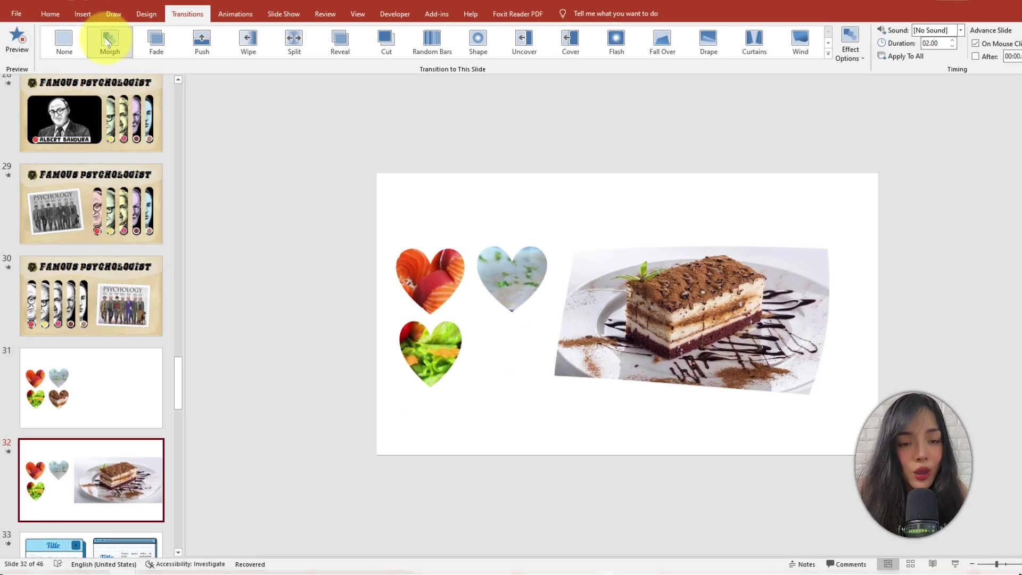
Apply Morph to slide 32, with the hearts and tiramisu photo, and preview it again.
click(108, 43)
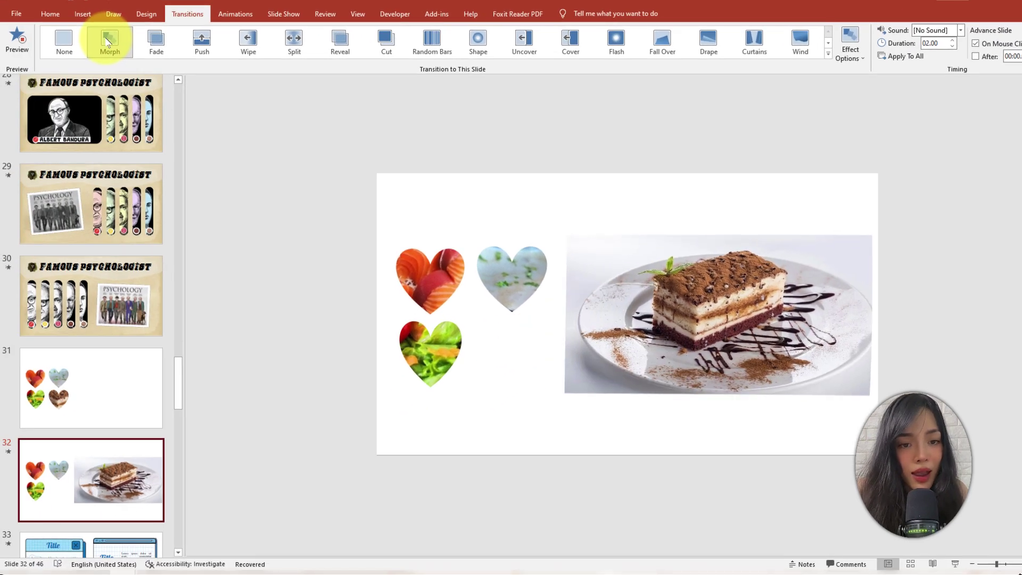
click(107, 43)
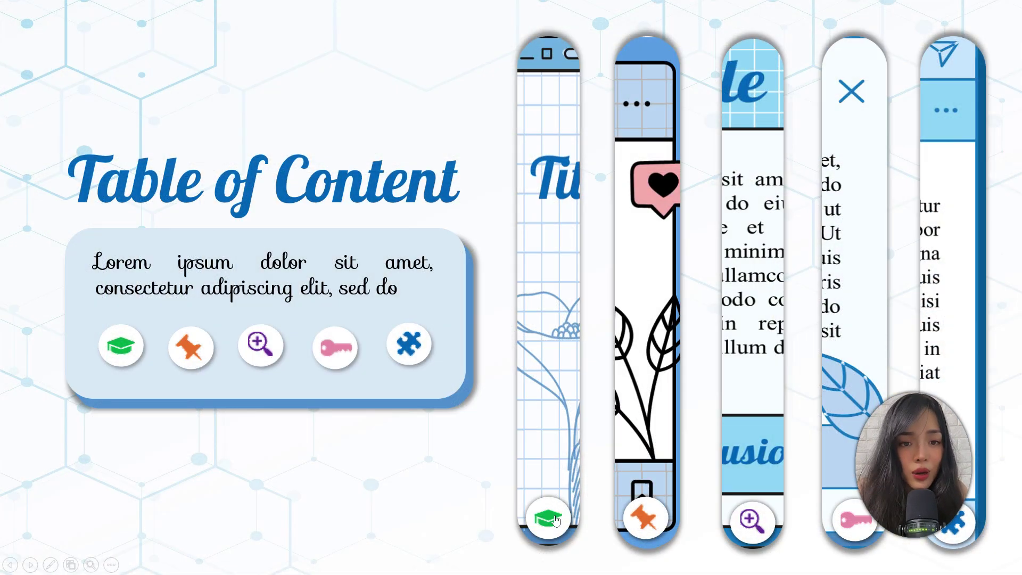
In the slideshow, expand the first and pin panels, then the Japan and Vietnam cards.
click(555, 520)
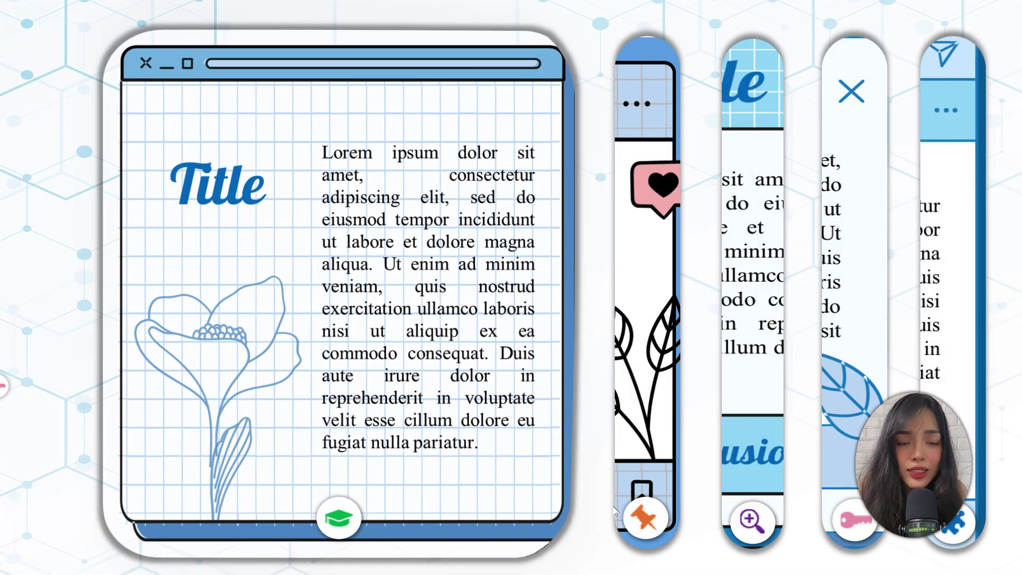
click(644, 510)
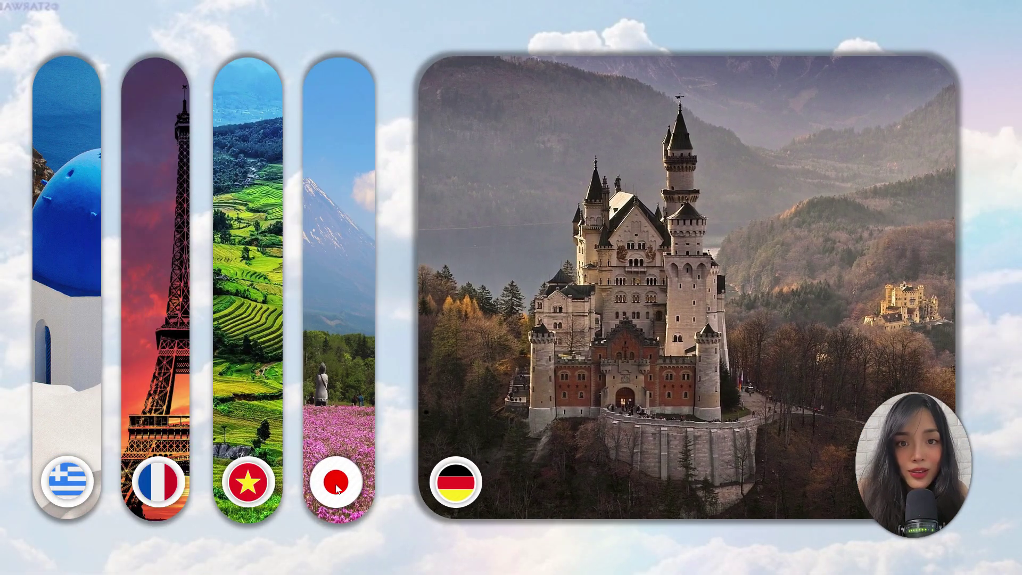
click(337, 484)
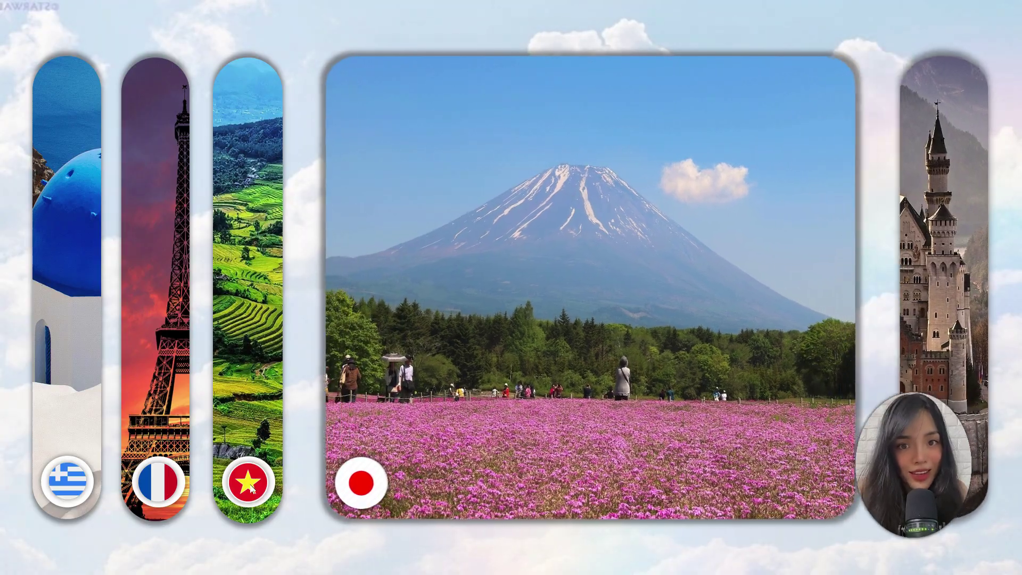
click(249, 485)
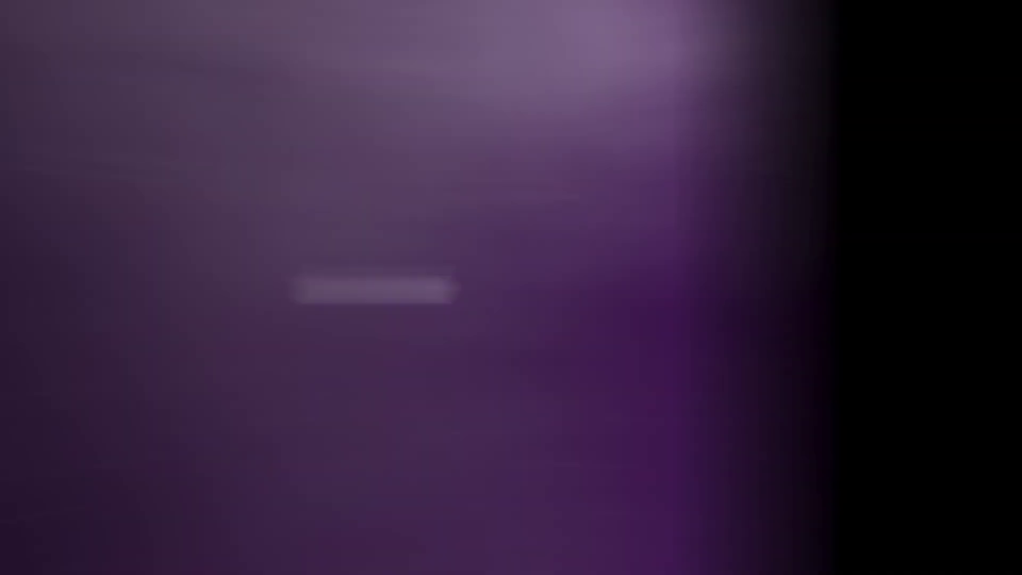